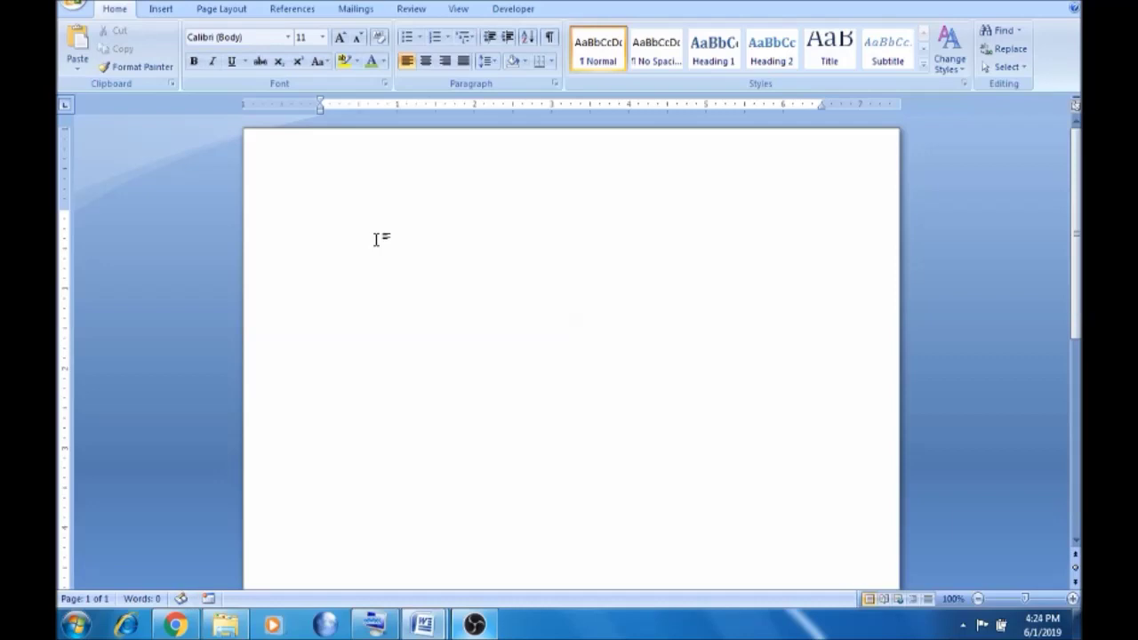
# - Draw a rectangle about 1.62" high and 3.32" wide near the page's upper left and apply the solid teal shape style
pyautogui.click(161, 10)
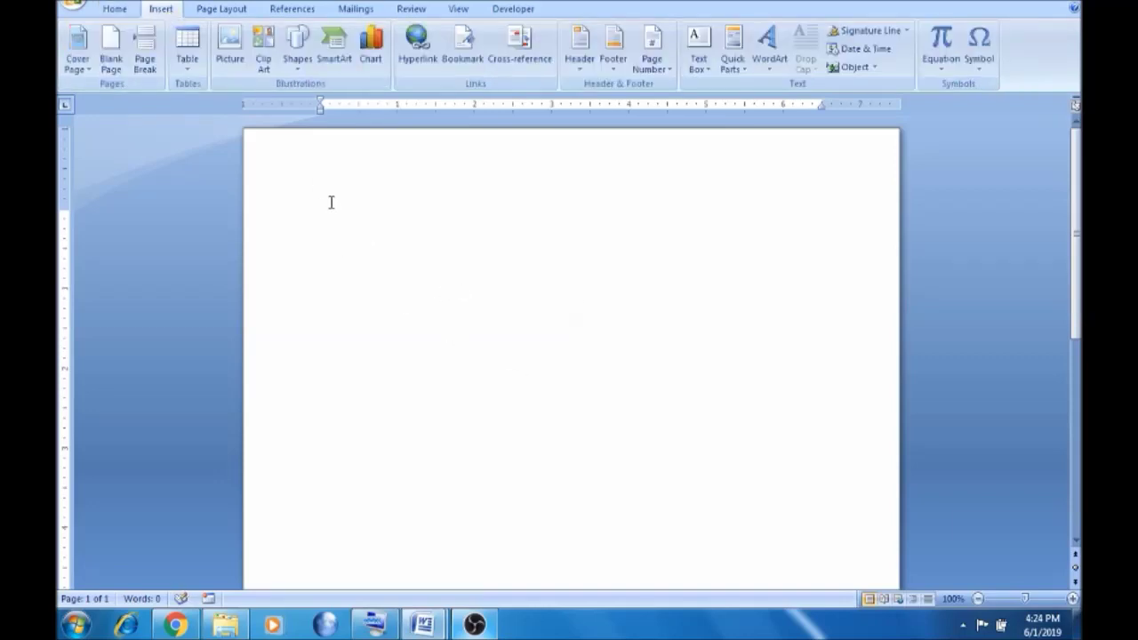
pyautogui.click(299, 71)
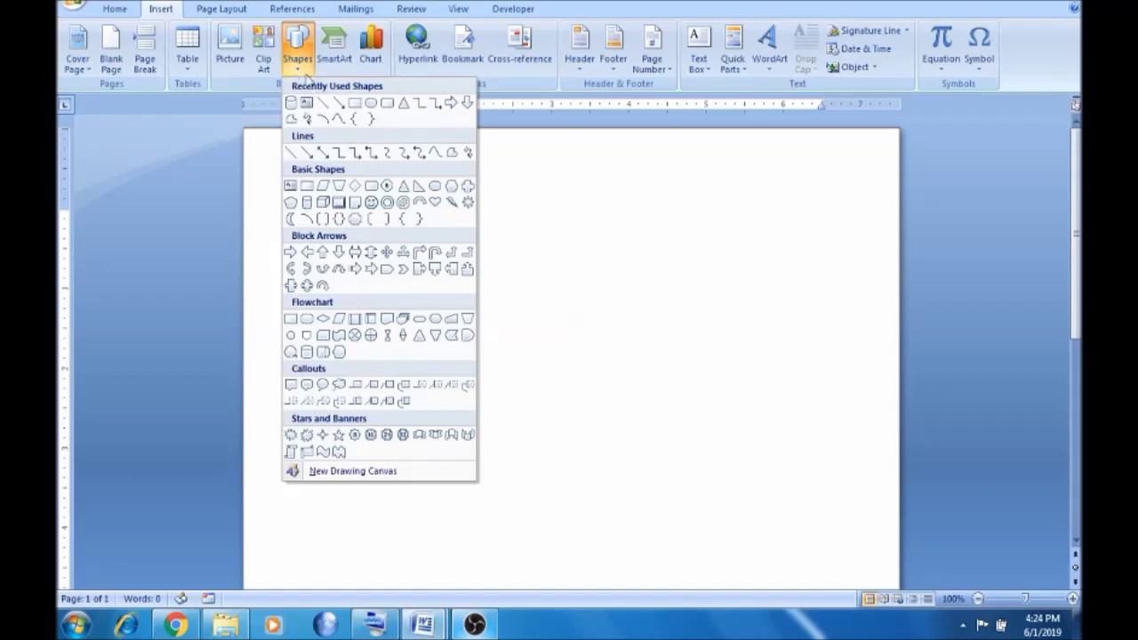
pyautogui.click(354, 104)
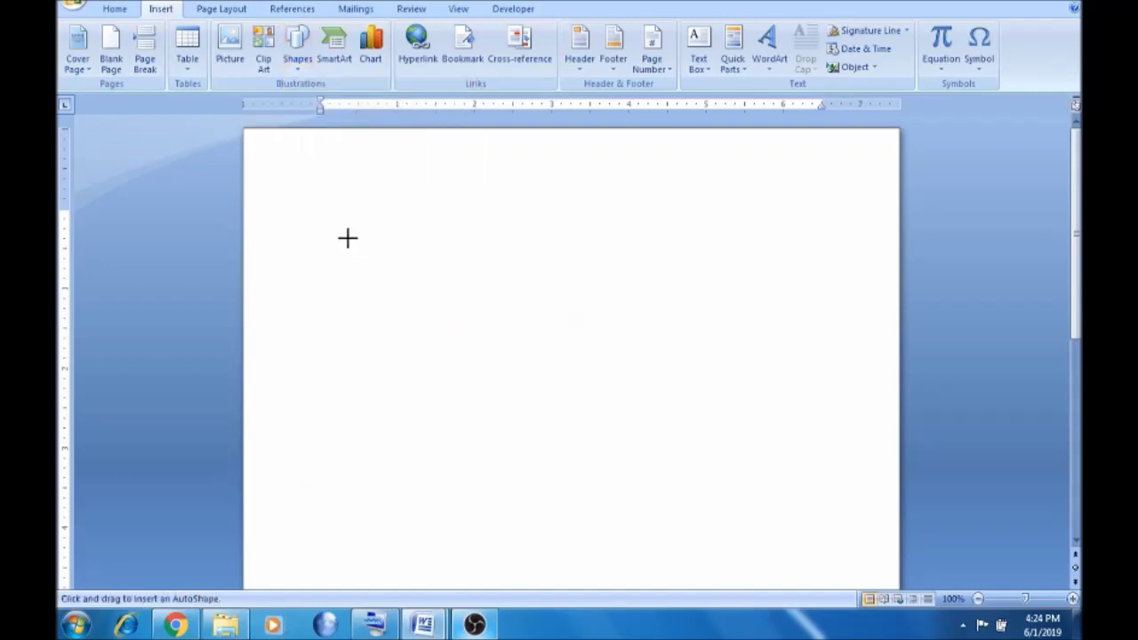
pyautogui.moveTo(328, 210)
pyautogui.mouseDown()
pyautogui.moveTo(350, 251)
pyautogui.moveTo(458, 299)
pyautogui.moveTo(468, 287)
pyautogui.moveTo(440, 272)
pyautogui.moveTo(537, 307)
pyautogui.moveTo(546, 259)
pyautogui.moveTo(617, 262)
pyautogui.moveTo(551, 311)
pyautogui.moveTo(532, 413)
pyautogui.moveTo(537, 330)
pyautogui.moveTo(585, 339)
pyautogui.mouseUp()
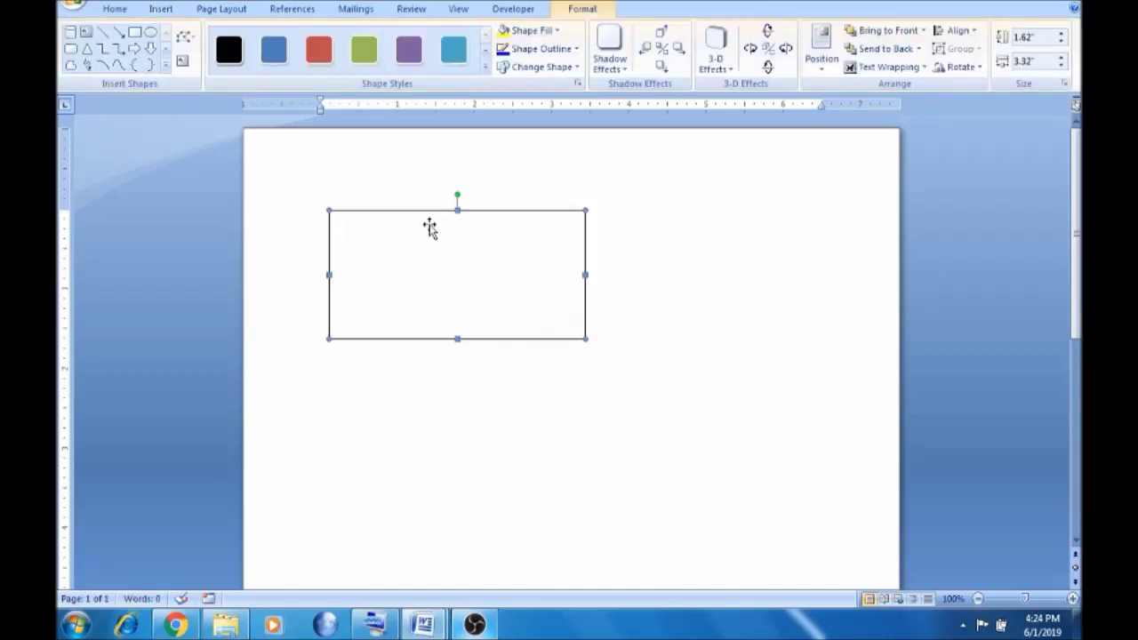
pyautogui.click(453, 53)
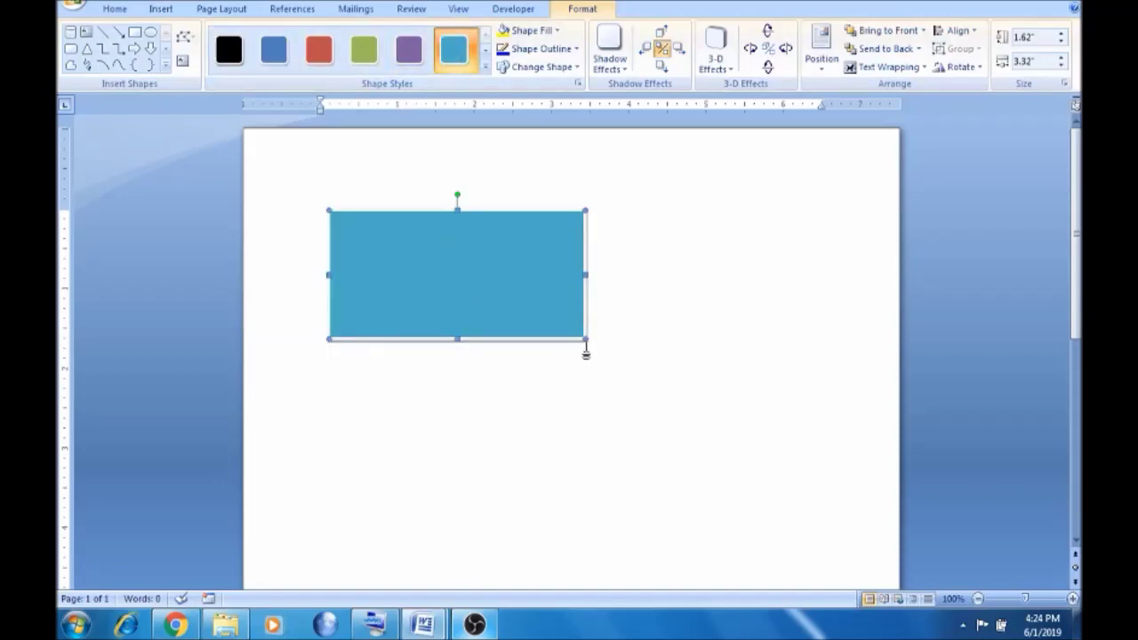
# - Enlarge the teal rectangle from its corner and sides to about 2.04" high and 4.7" wide
pyautogui.moveTo(584, 339); pyautogui.dragTo(607, 360)
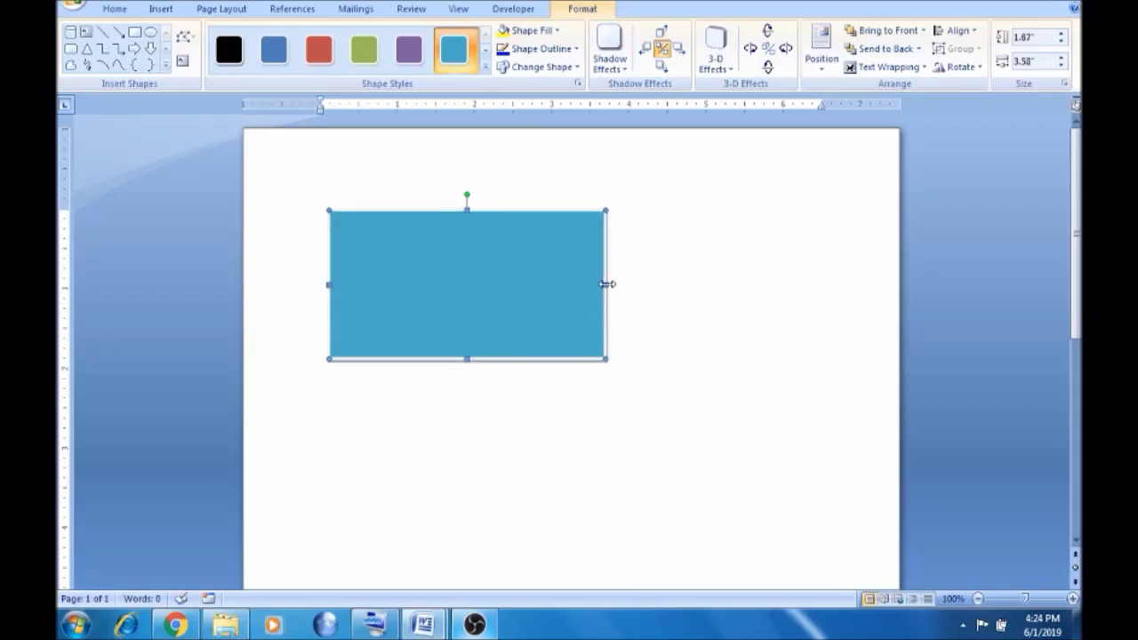
pyautogui.moveTo(606, 284); pyautogui.dragTo(642, 287)
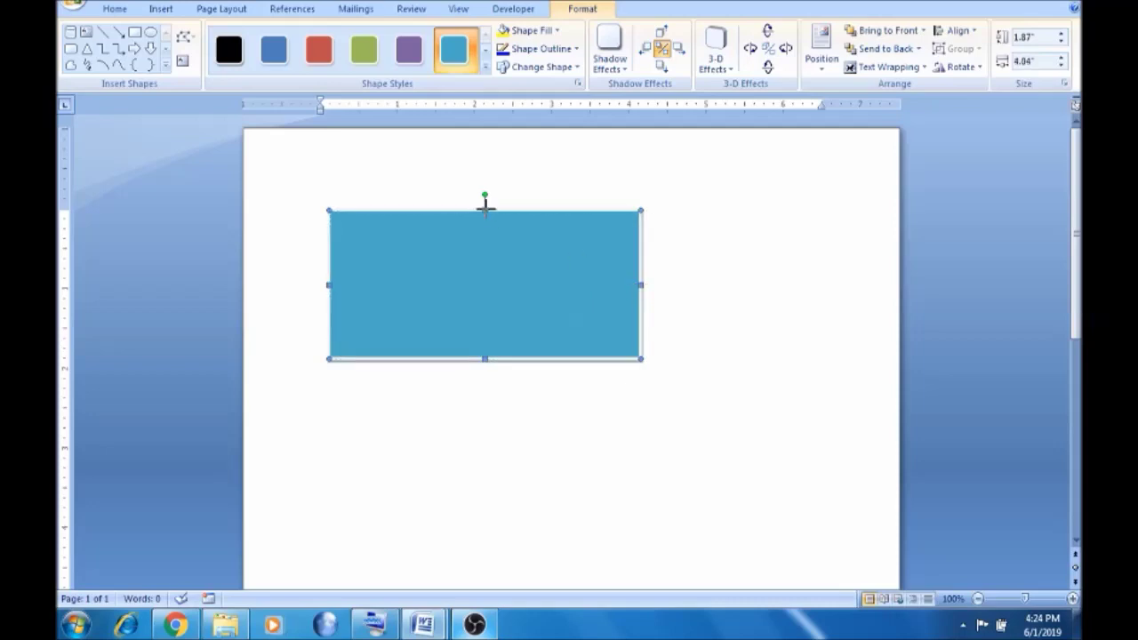
pyautogui.moveTo(485, 207); pyautogui.dragTo(485, 196)
pyautogui.moveTo(327, 278); pyautogui.dragTo(278, 279)
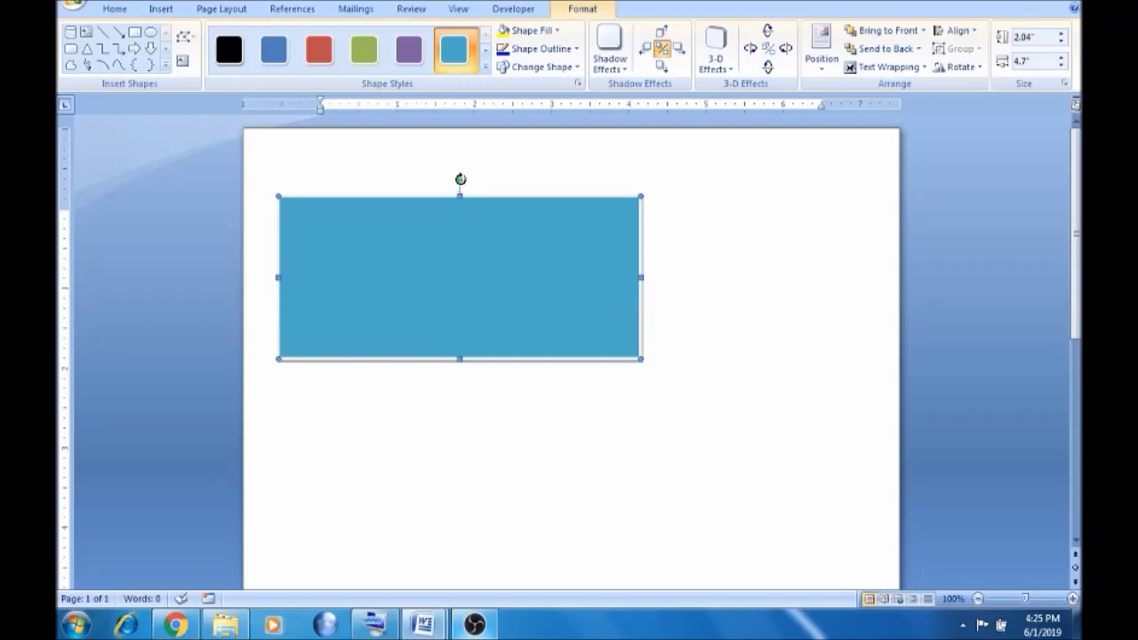
# - Rotate the teal rectangle a quarter turn counterclockwise so it stands upright, and move it towards the middle of the page
pyautogui.moveTo(460, 180); pyautogui.dragTo(399, 325)
pyautogui.moveTo(467, 302); pyautogui.dragTo(518, 357)
pyautogui.click(451, 396)
pyautogui.click(485, 377)
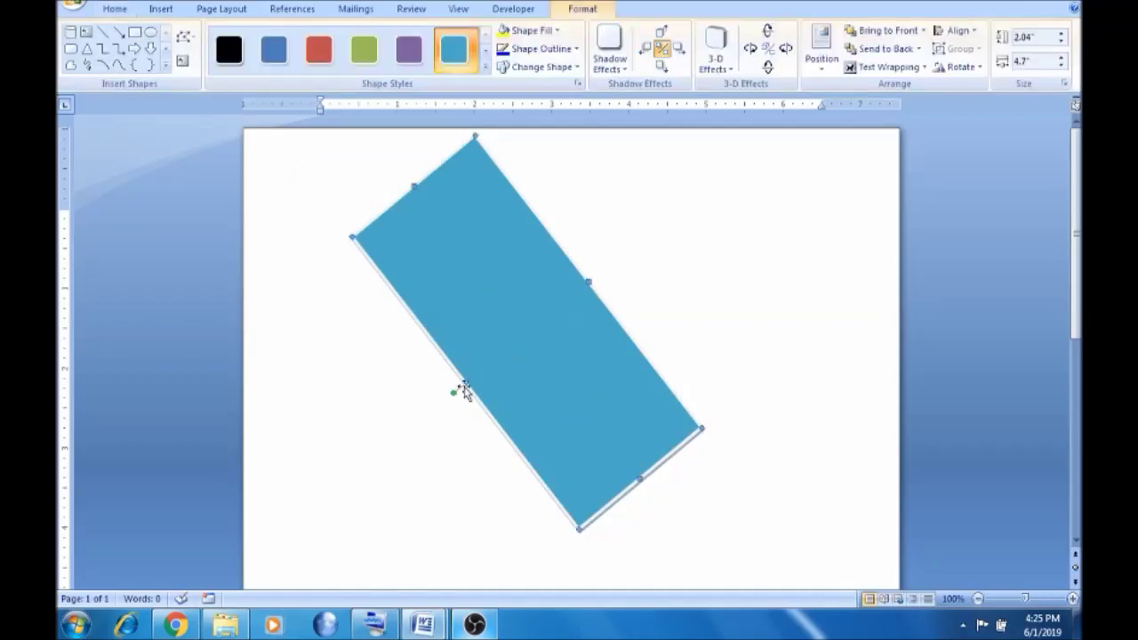
pyautogui.moveTo(453, 391); pyautogui.dragTo(477, 331)
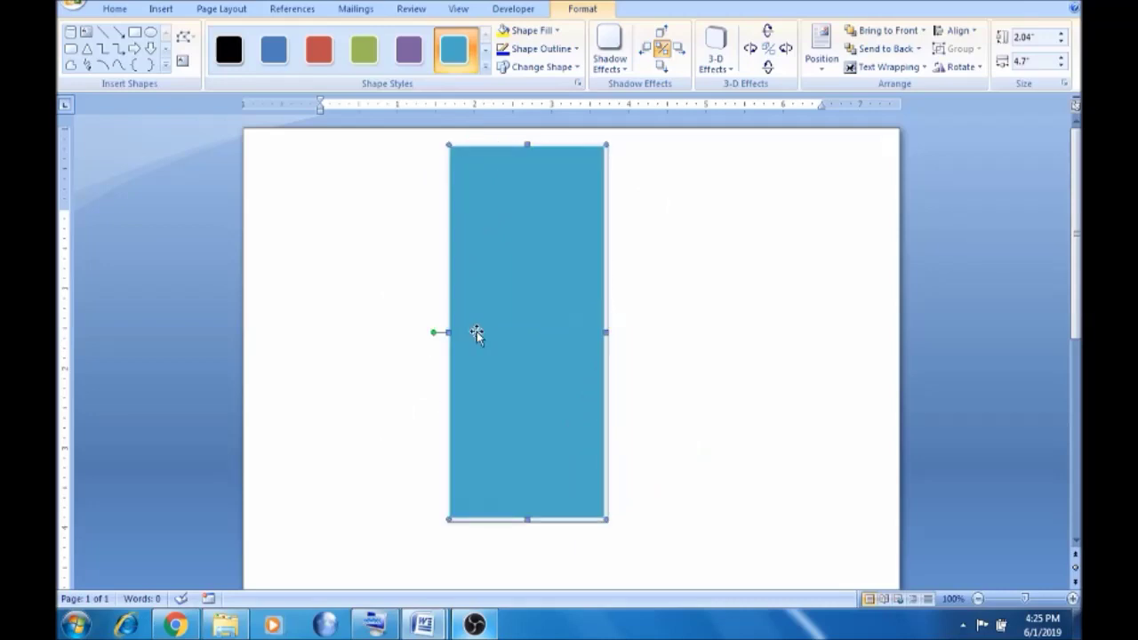
pyautogui.click(305, 317)
pyautogui.click(488, 358)
pyautogui.click(781, 331)
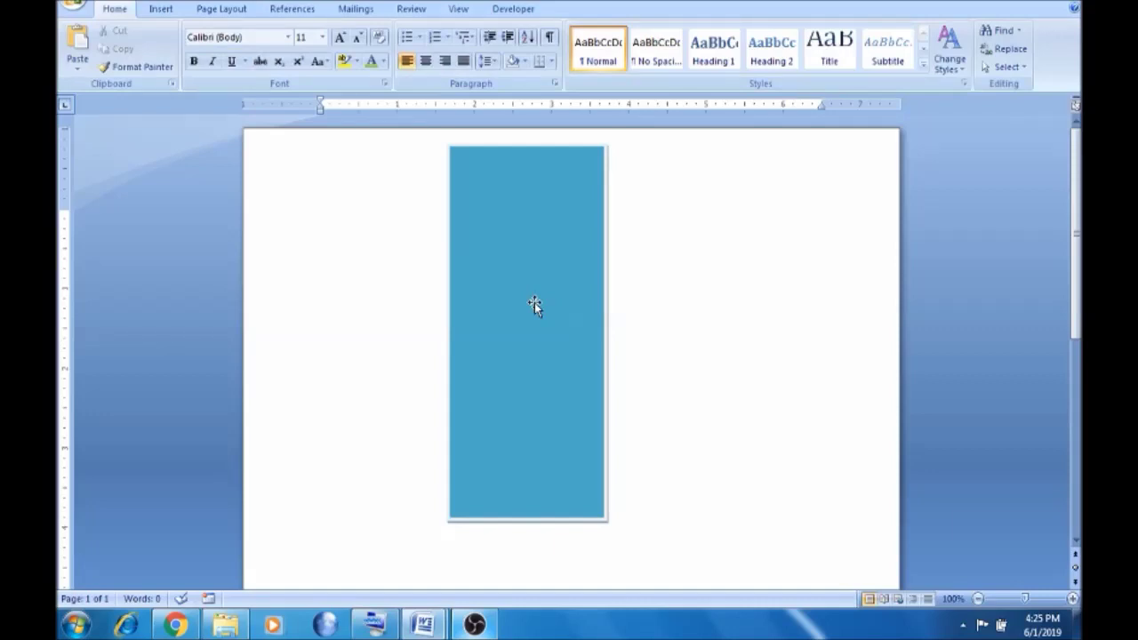
# - Shorten the upright teal rectangle to about 2.84" long and move it to the page's upper left area
pyautogui.moveTo(535, 302); pyautogui.dragTo(427, 297)
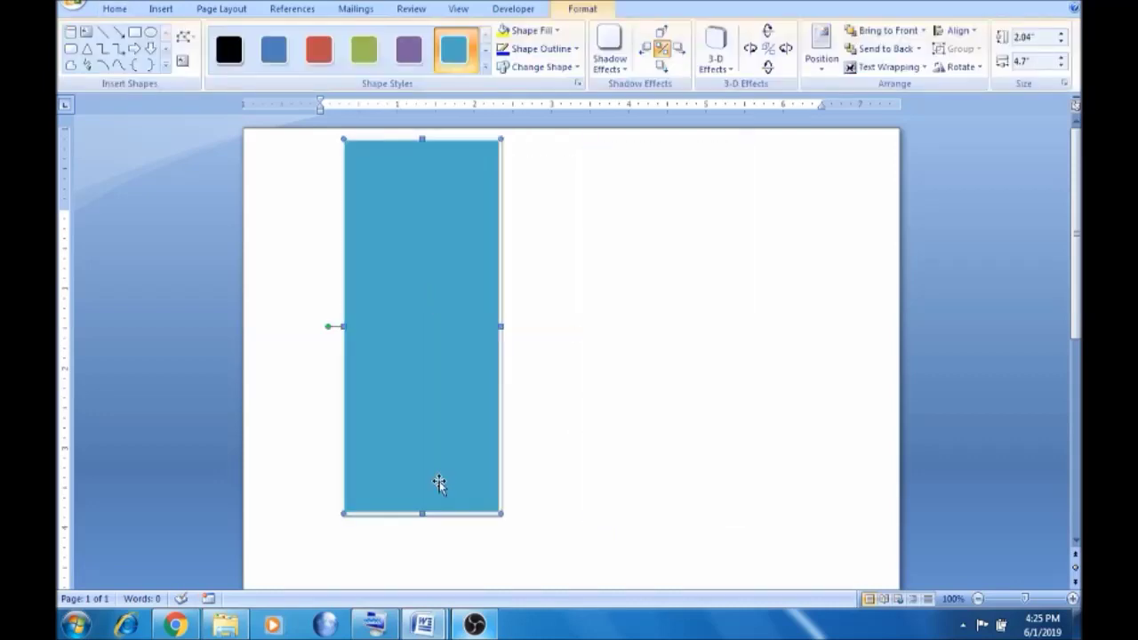
pyautogui.moveTo(420, 514); pyautogui.dragTo(413, 366)
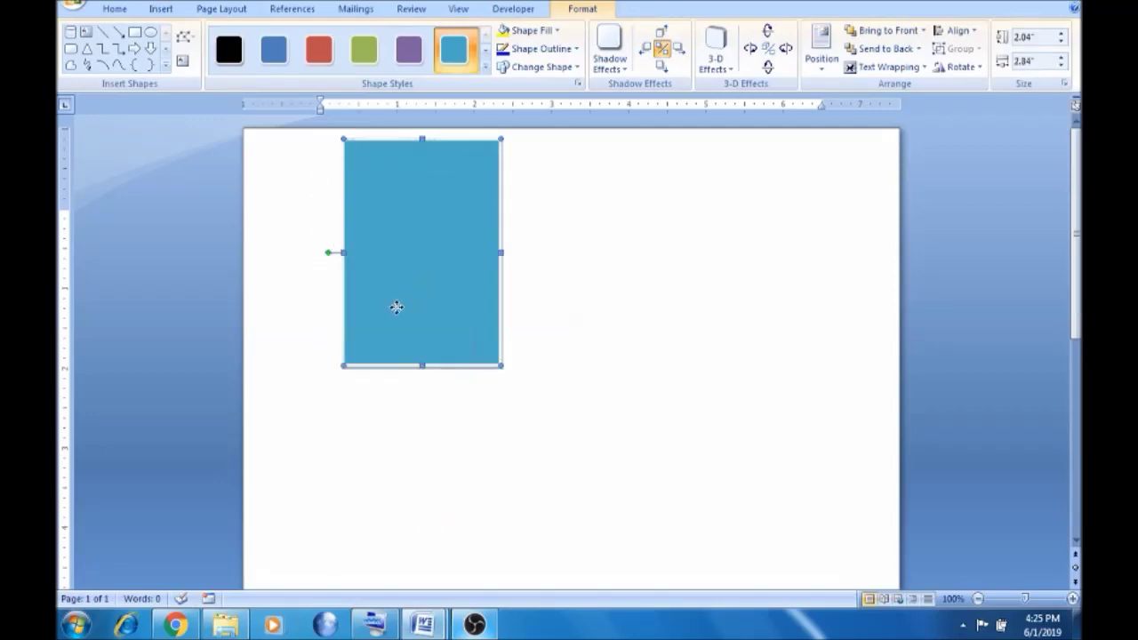
pyautogui.moveTo(396, 307); pyautogui.dragTo(368, 330)
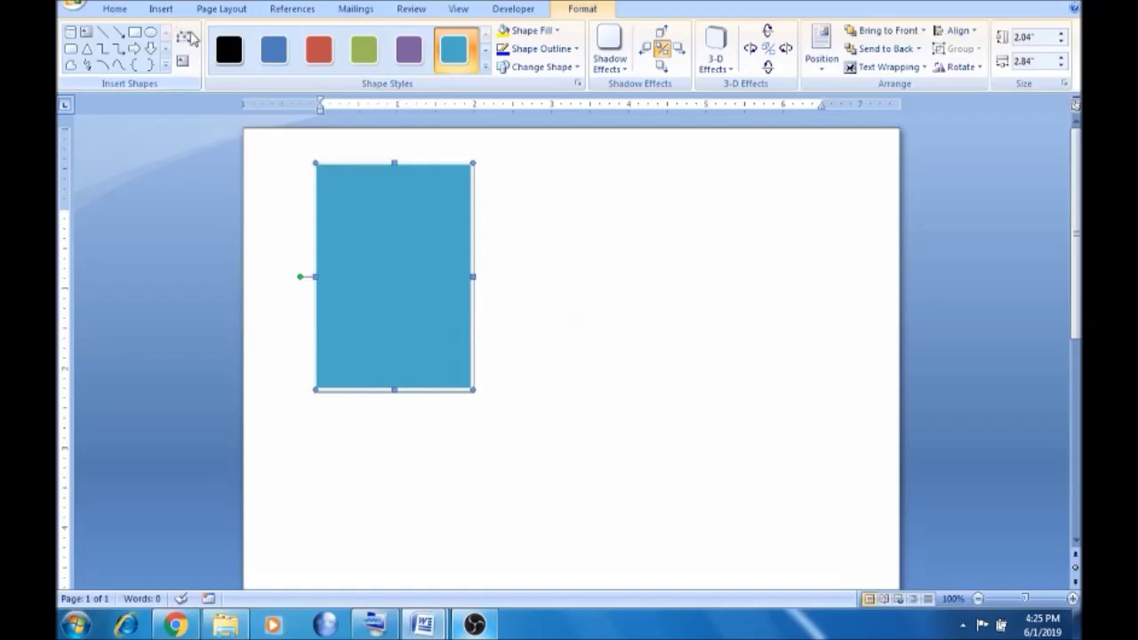
# - Draw an oval about 2.15" high and 2.49" wide beside the teal rectangle and apply the solid red shape style
pyautogui.click(152, 34)
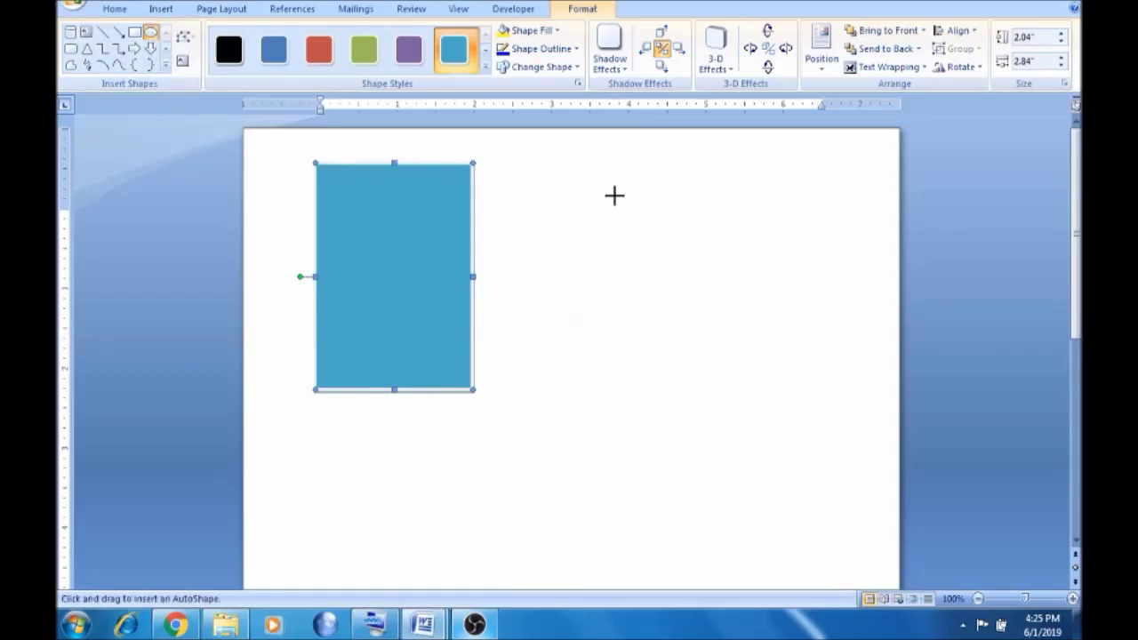
pyautogui.moveTo(608, 189); pyautogui.dragTo(801, 361)
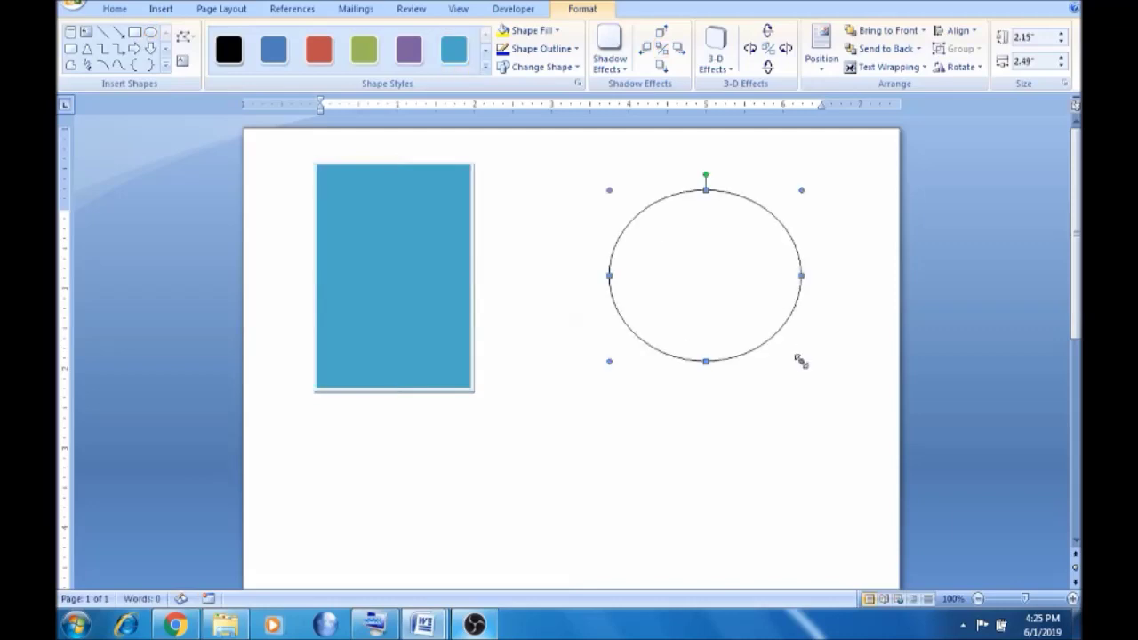
pyautogui.click(330, 65)
pyautogui.click(330, 65)
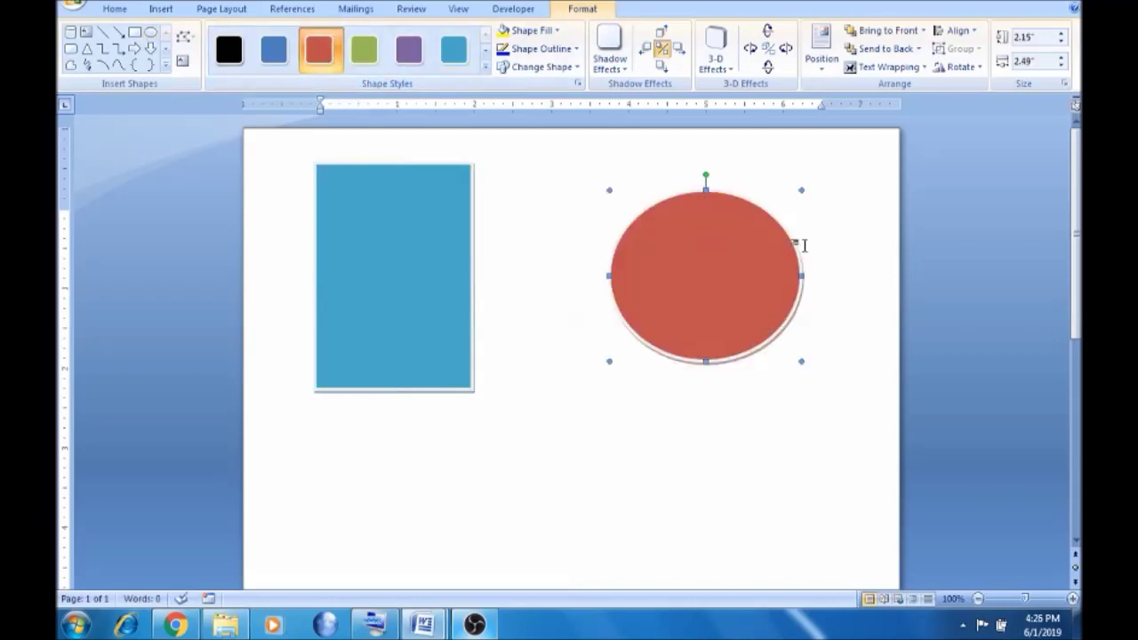
pyautogui.click(390, 485)
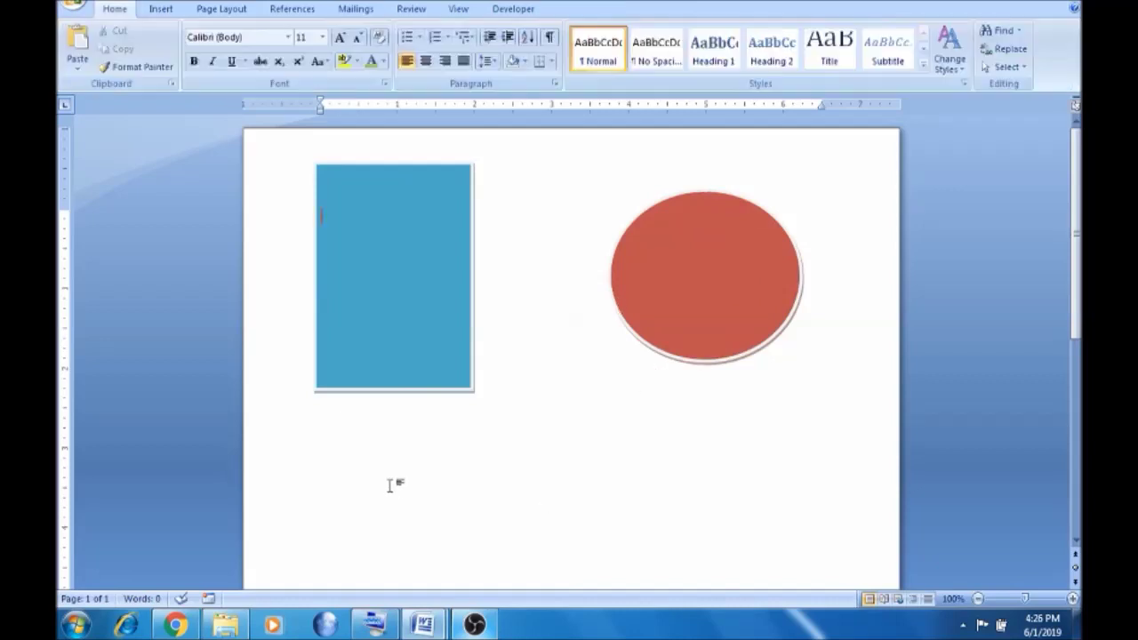
# - Draw a moon shape about 0.75" high and 2.34" wide below the teal rectangle and apply the solid green shape style
pyautogui.click(161, 10)
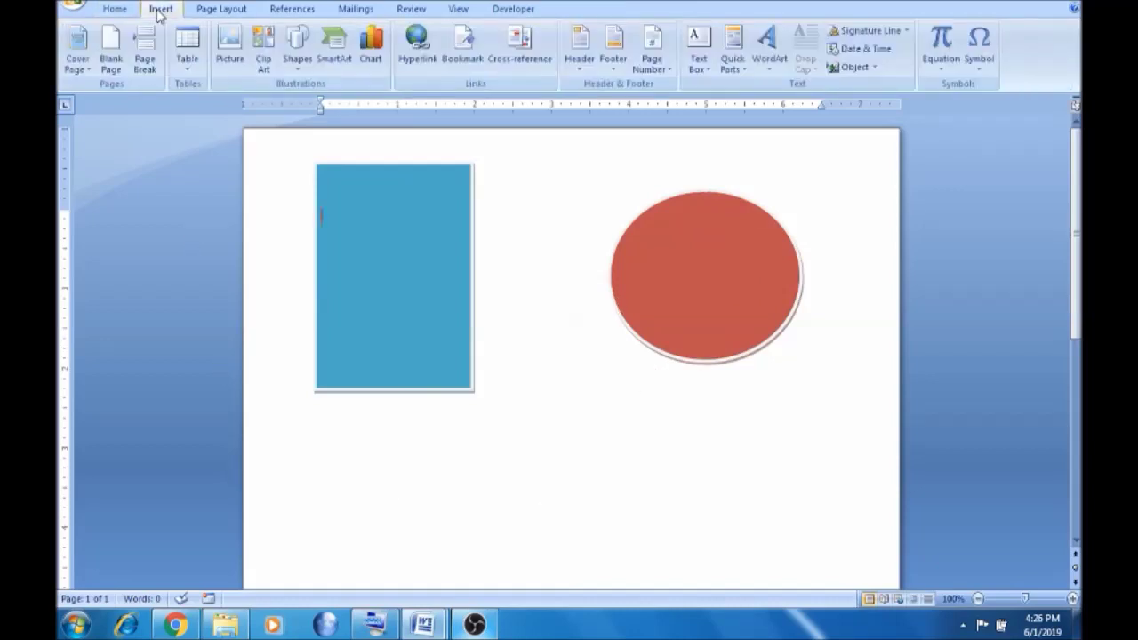
pyautogui.click(298, 55)
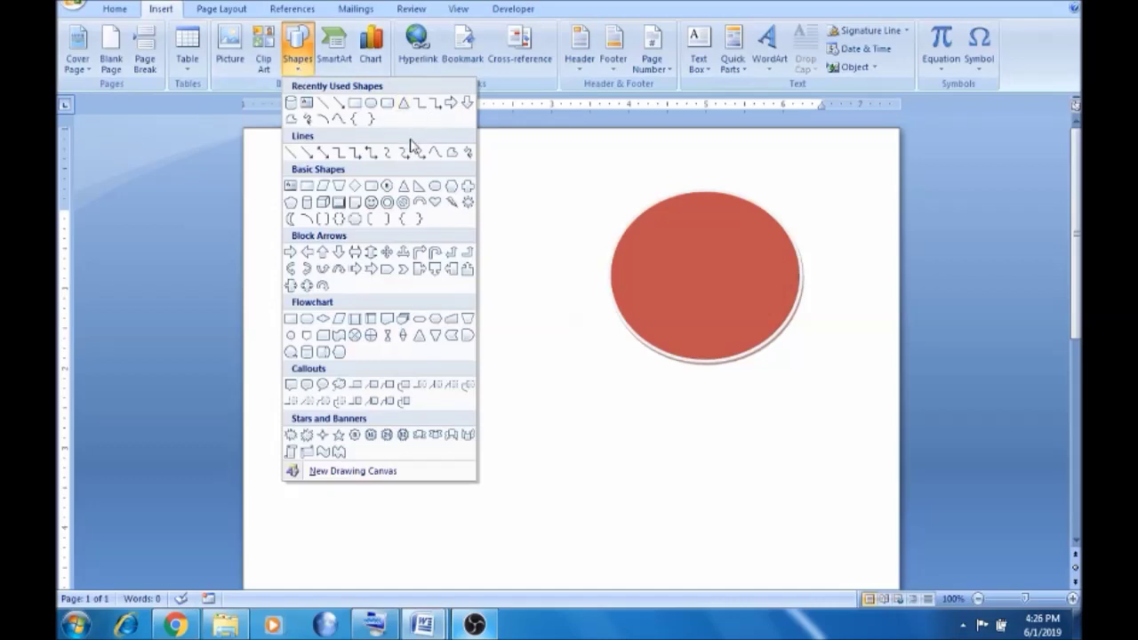
pyautogui.click(294, 220)
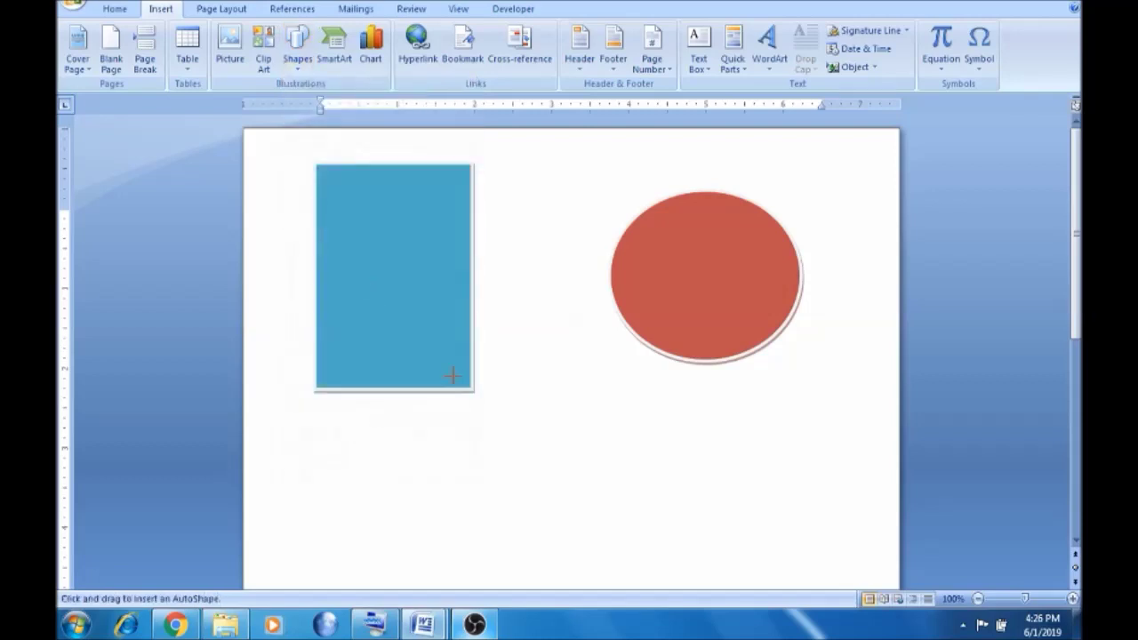
pyautogui.moveTo(323, 500); pyautogui.dragTo(505, 436)
pyautogui.moveTo(425, 459); pyautogui.dragTo(427, 489)
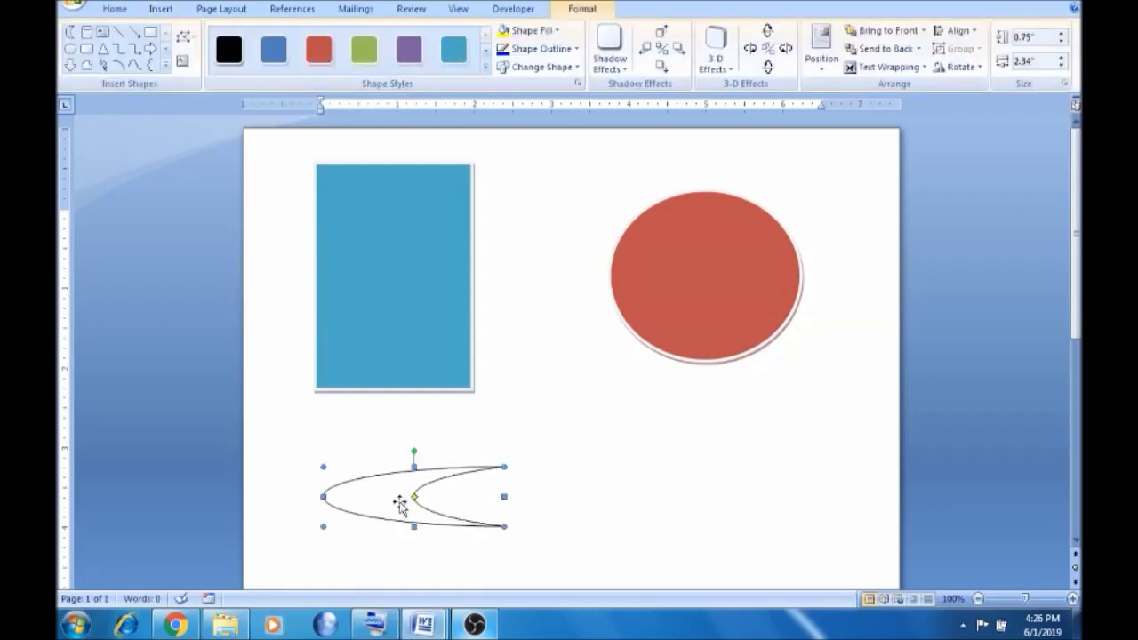
pyautogui.click(364, 49)
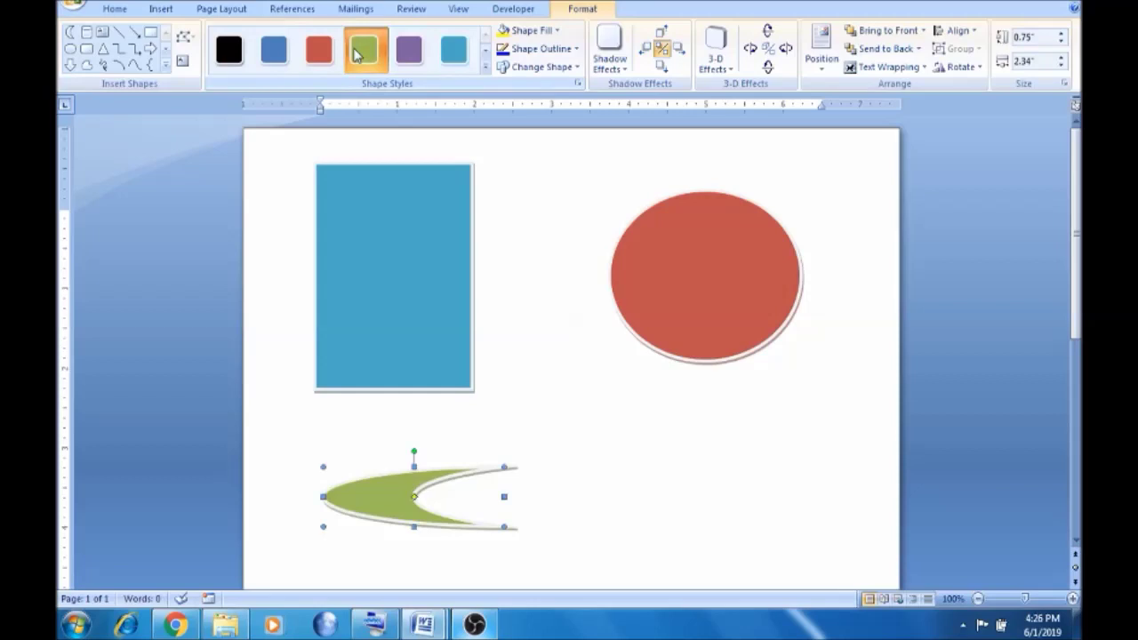
pyautogui.click(694, 424)
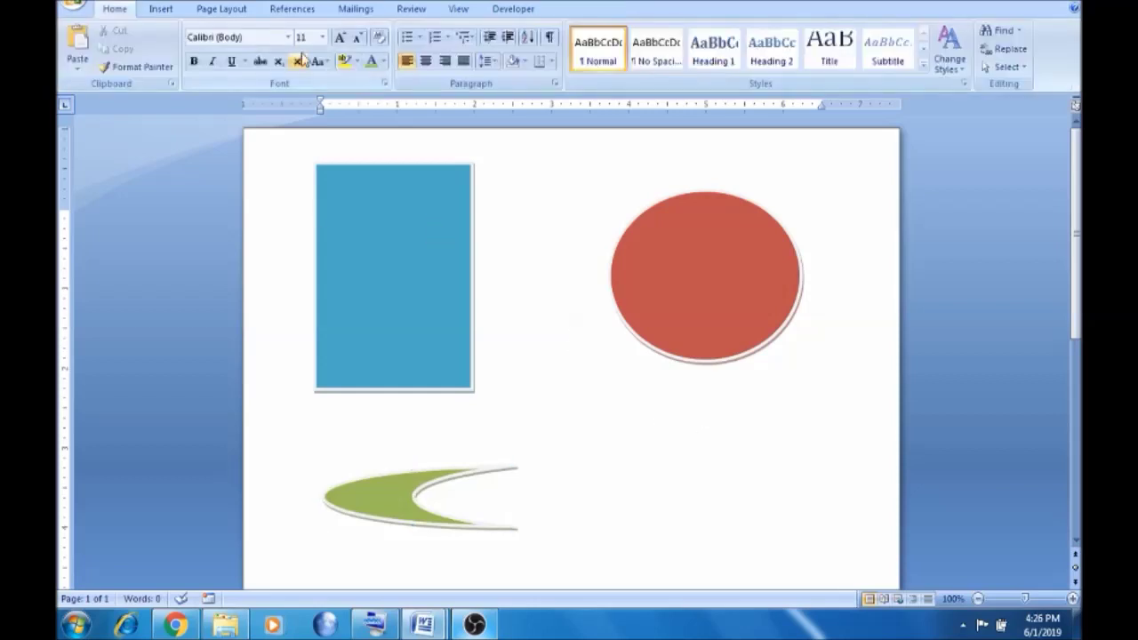
# - Stretch the green moon shape downward to about 1.2" high
pyautogui.click(380, 505)
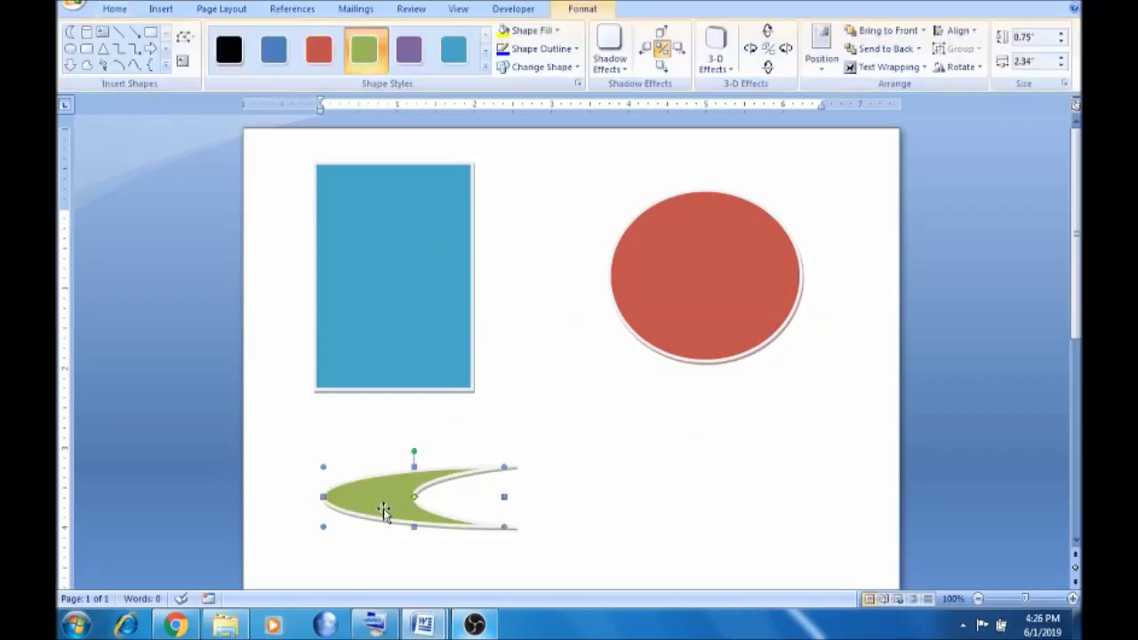
pyautogui.moveTo(414, 526); pyautogui.dragTo(415, 562)
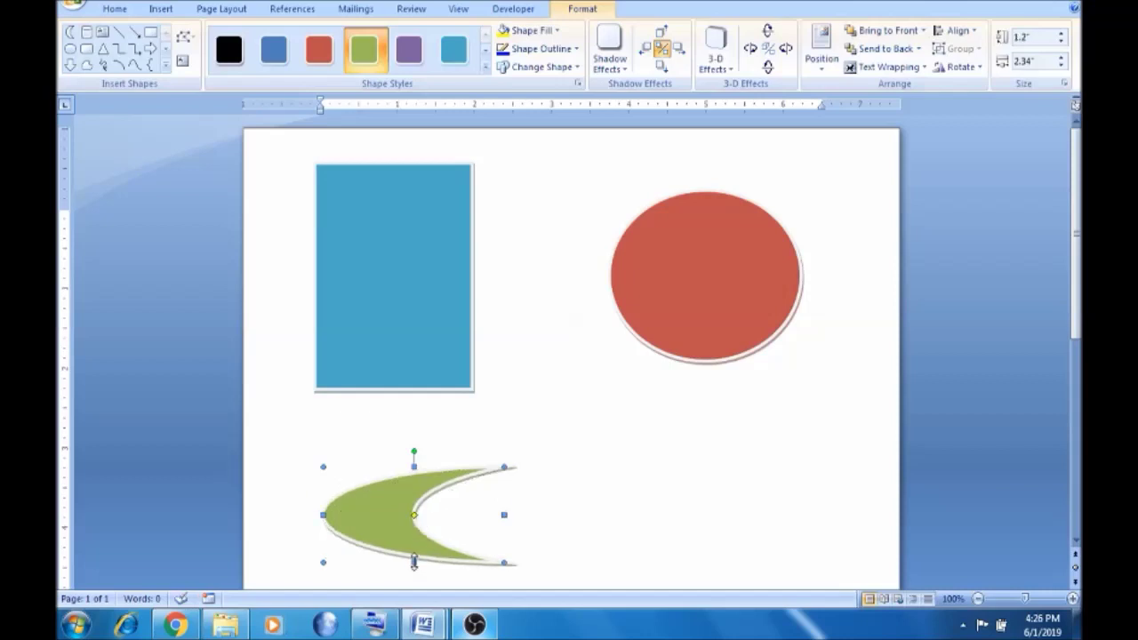
pyautogui.click(688, 518)
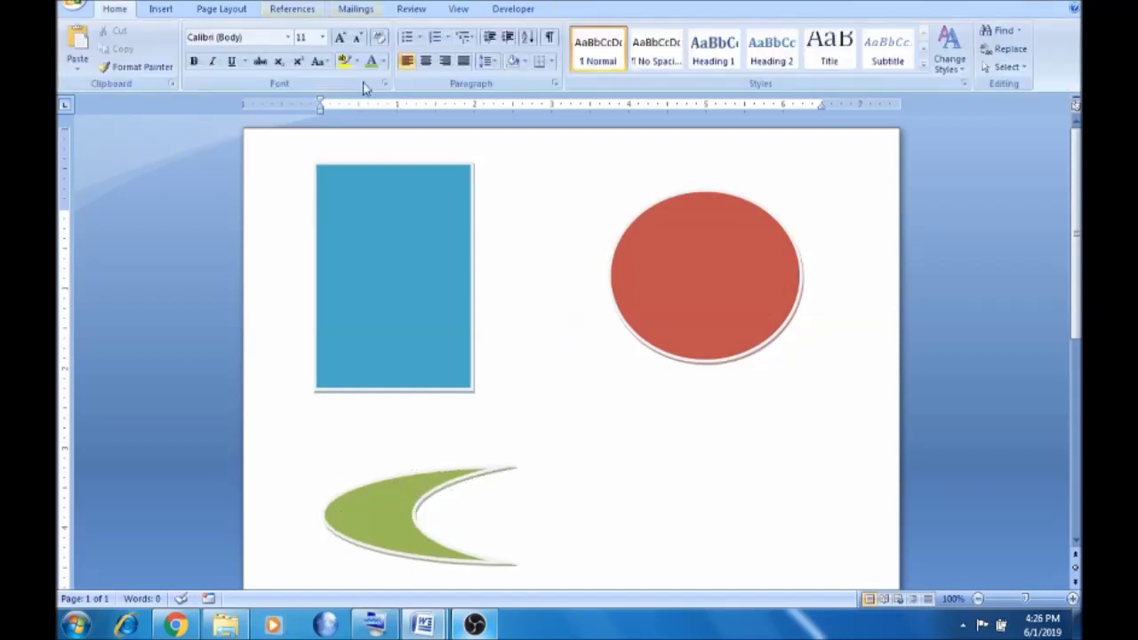
# - Draw a rectangular callout about 1.23" high and 2.24" wide below the red oval and apply the solid purple style
pyautogui.click(162, 11)
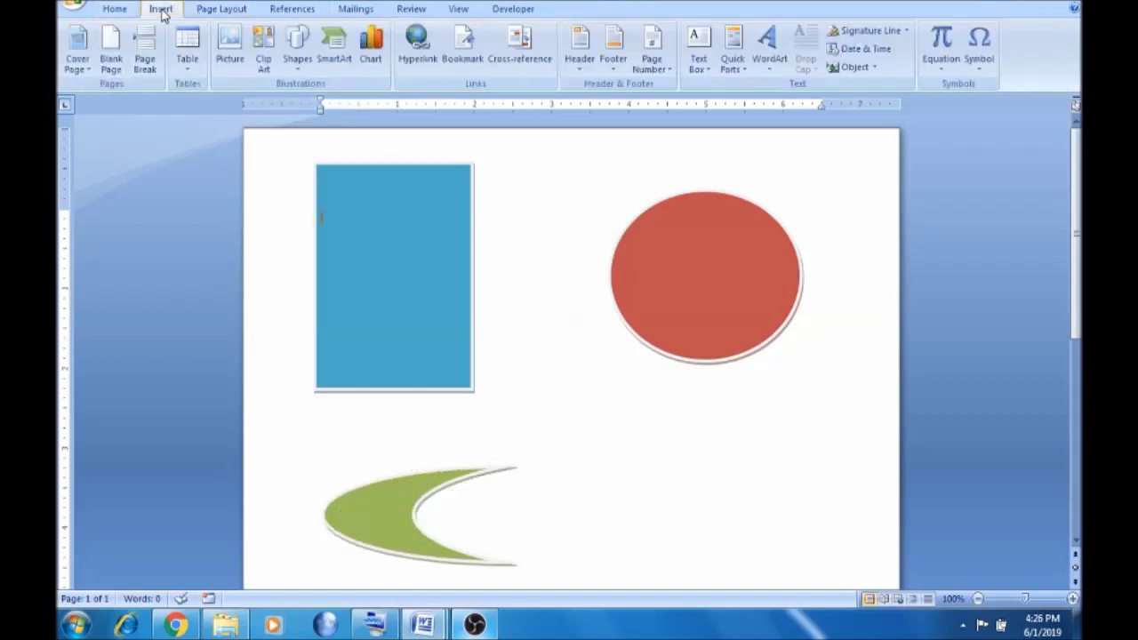
pyautogui.click(298, 71)
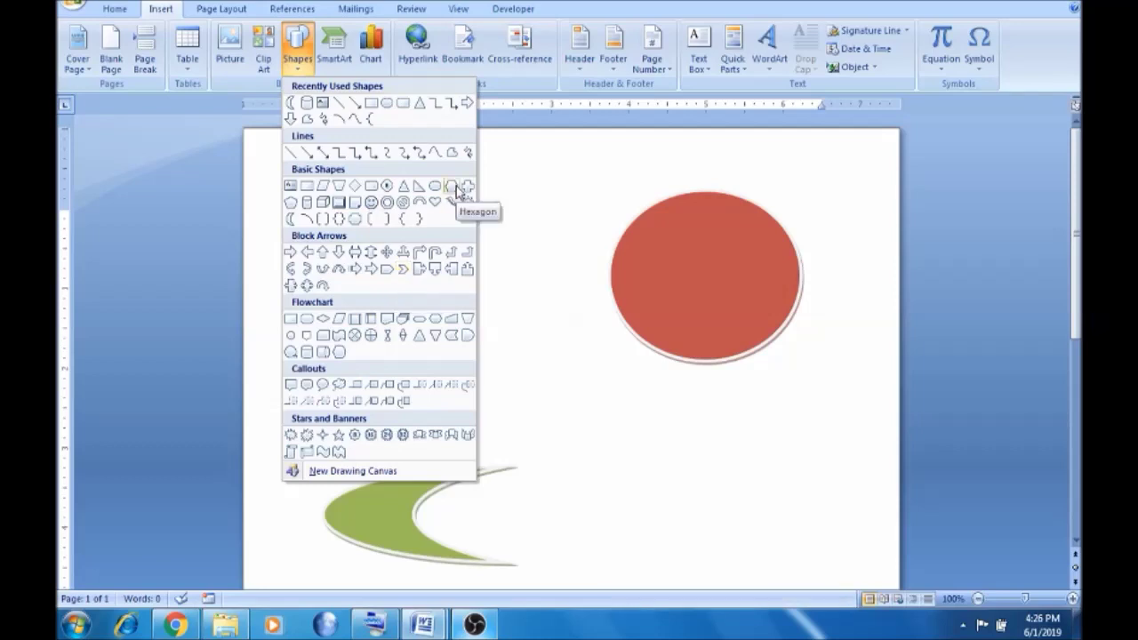
pyautogui.click(290, 384)
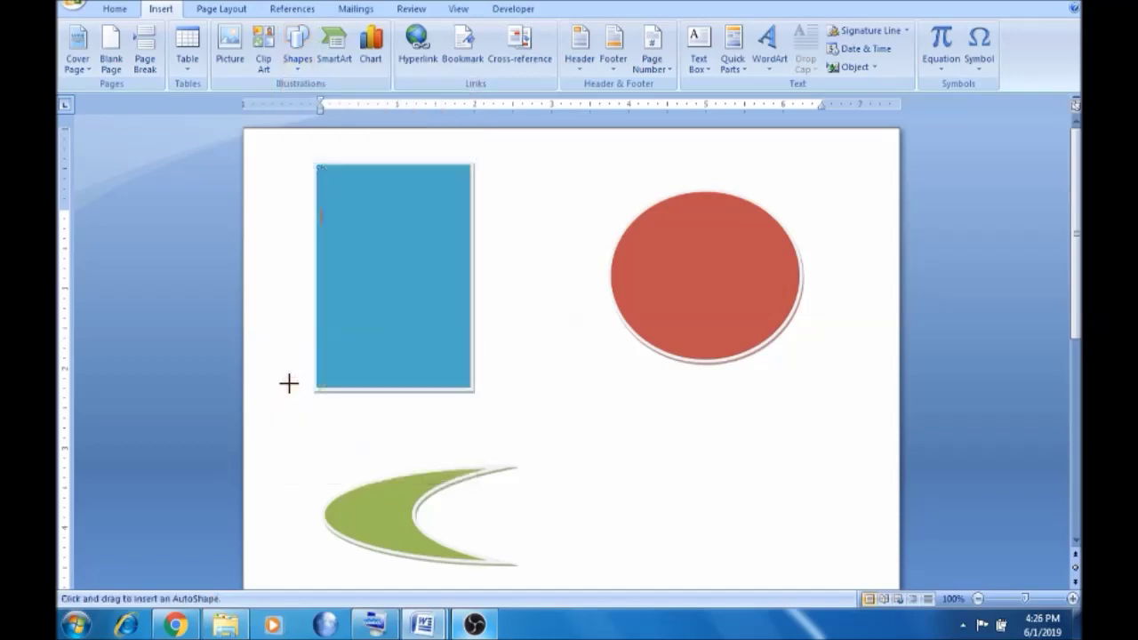
pyautogui.moveTo(655, 446); pyautogui.dragTo(827, 545)
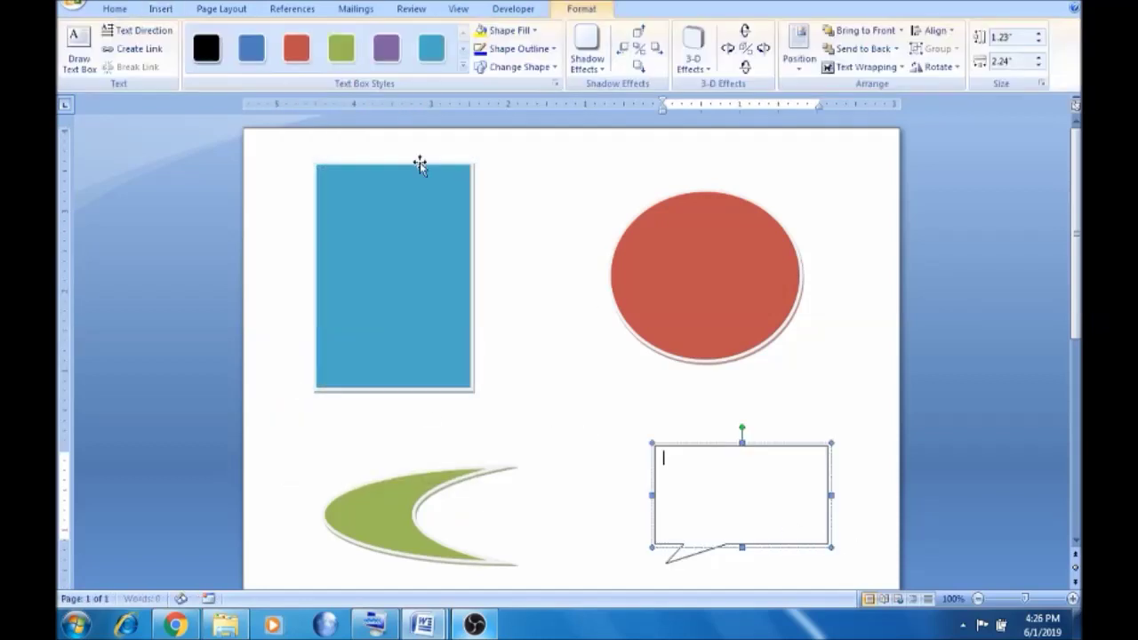
pyautogui.click(400, 65)
pyautogui.click(683, 270)
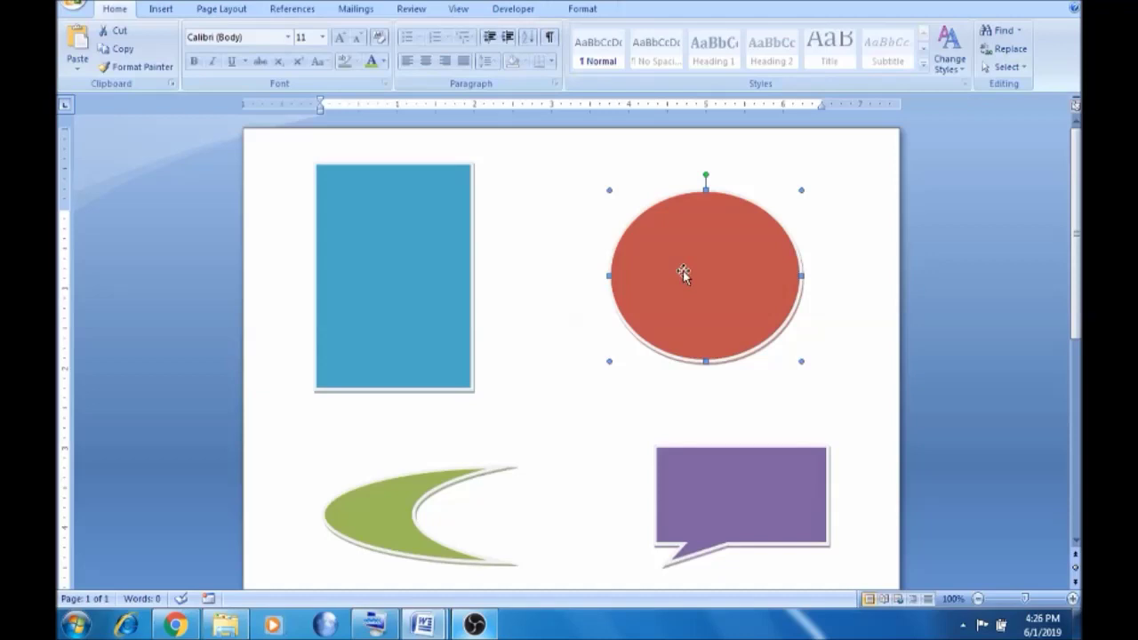
pyautogui.click(752, 499)
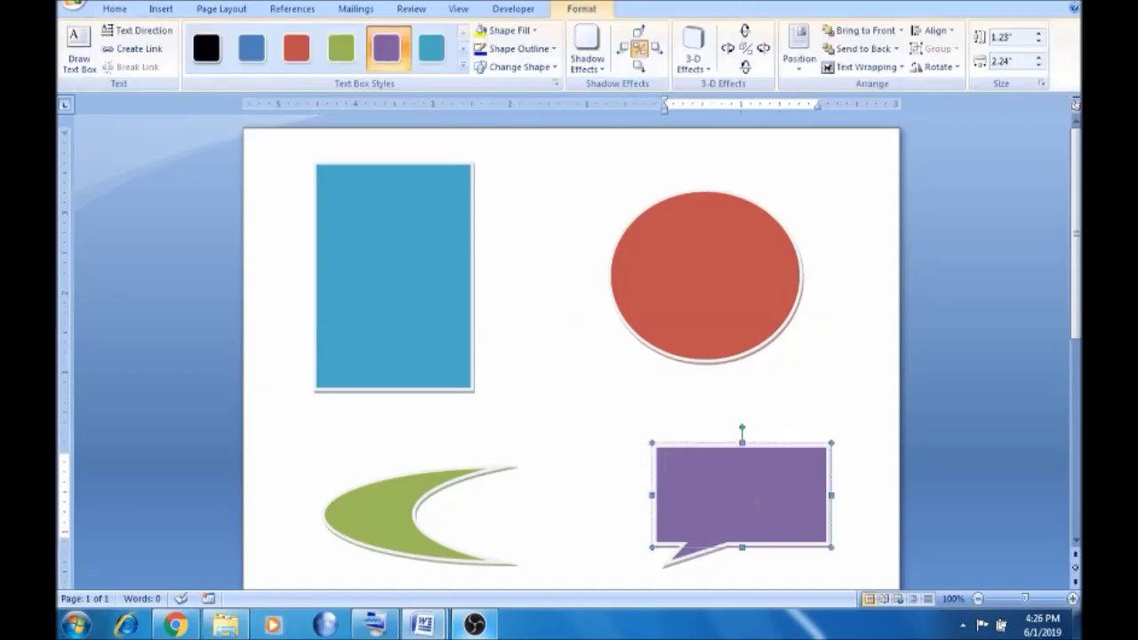
pyautogui.click(371, 272)
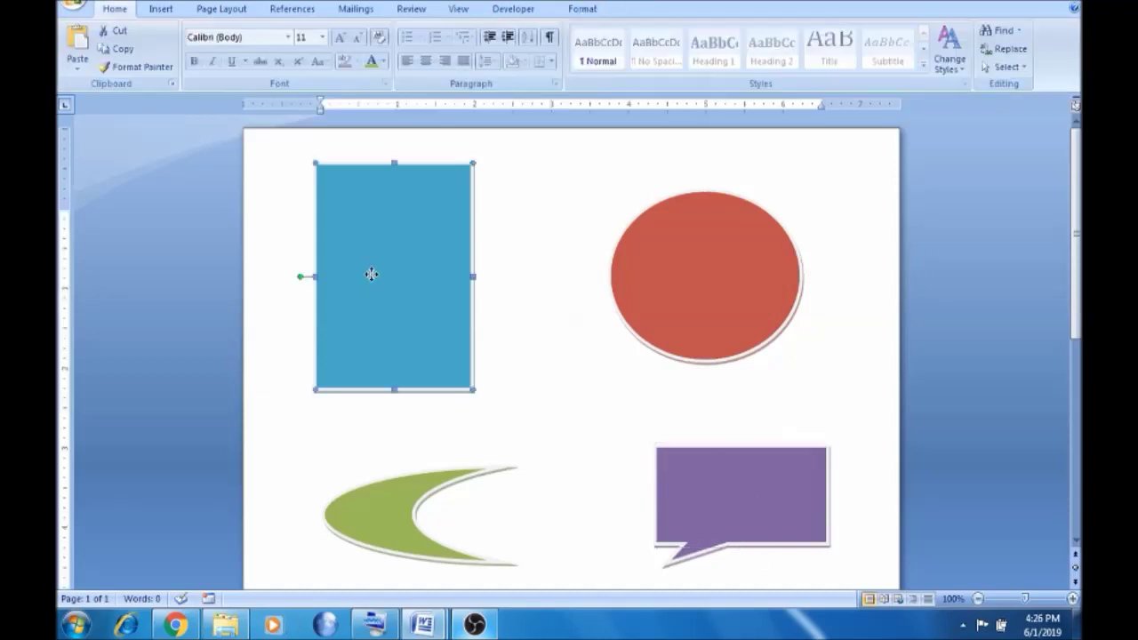
pyautogui.click(159, 9)
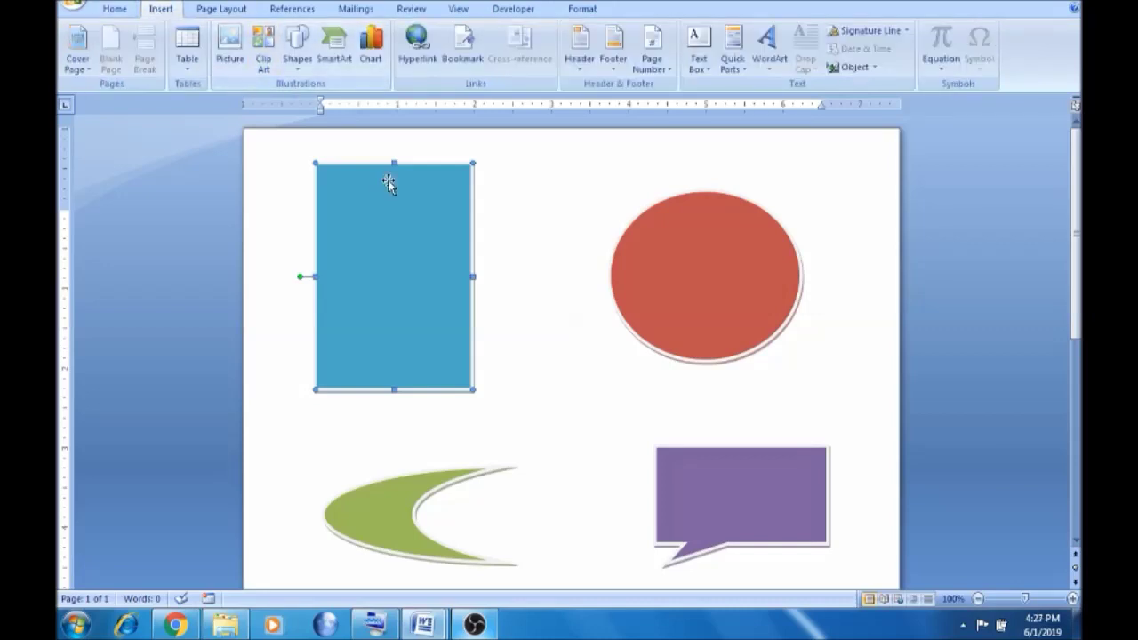
pyautogui.click(299, 64)
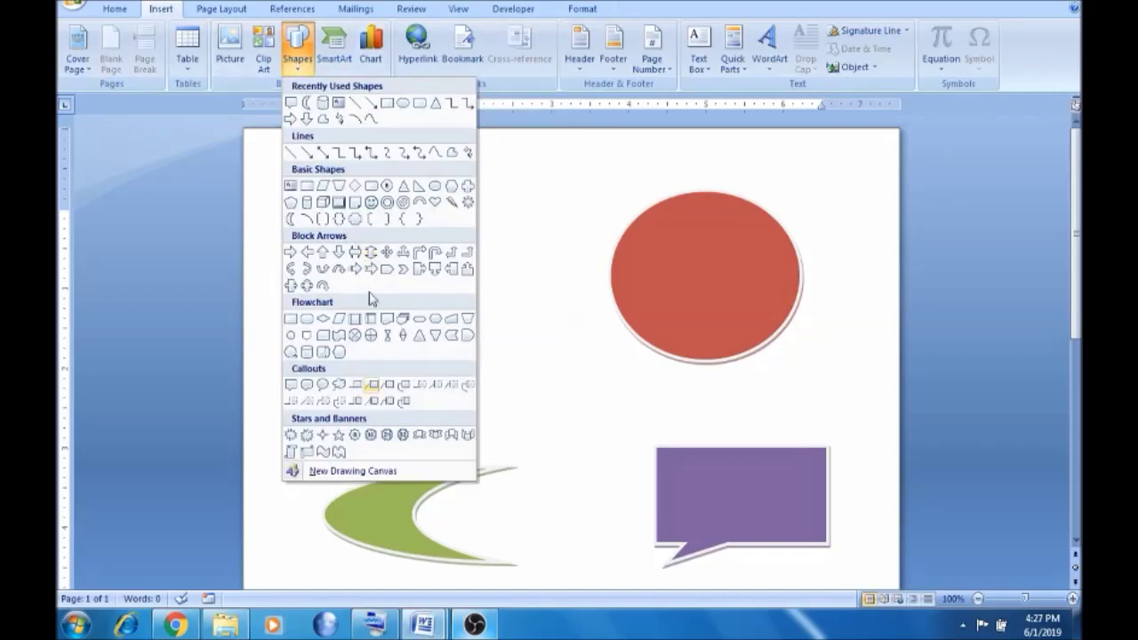
pyautogui.click(372, 472)
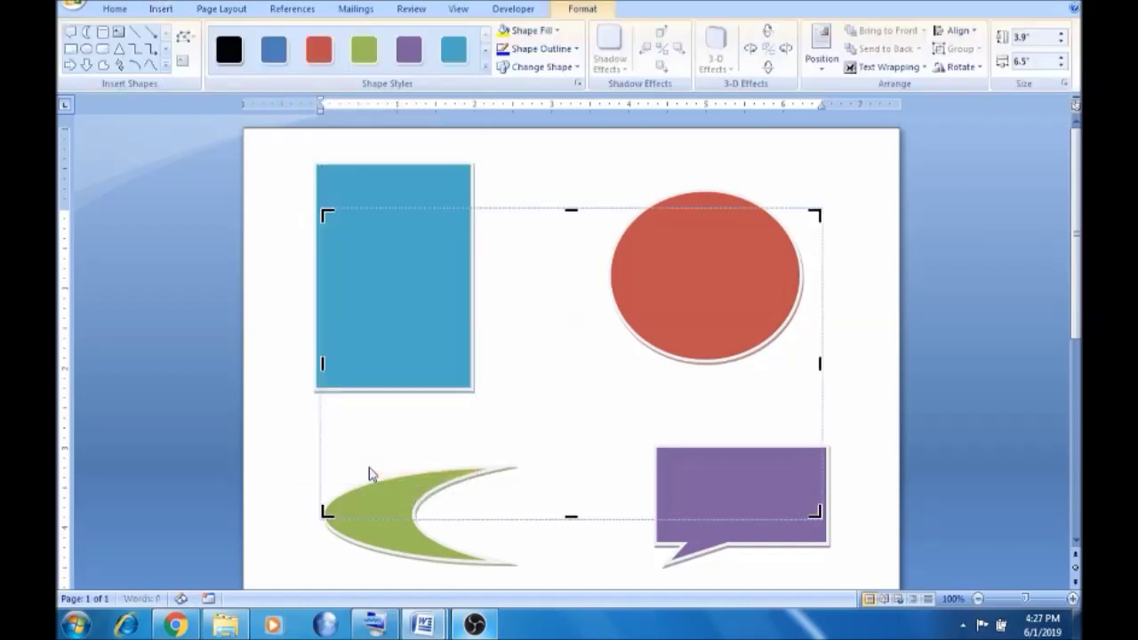
pyautogui.click(450, 271)
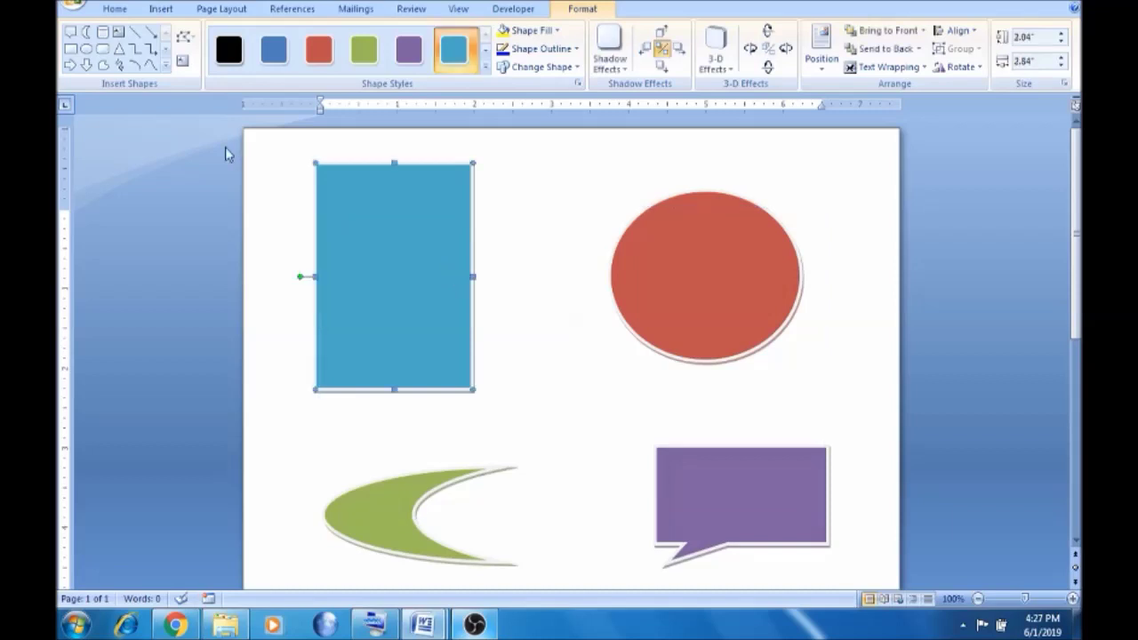
# - Draw a straight arrow line about 1.07" high and 0.5" wide between the teal rectangle and the red oval
pyautogui.click(151, 32)
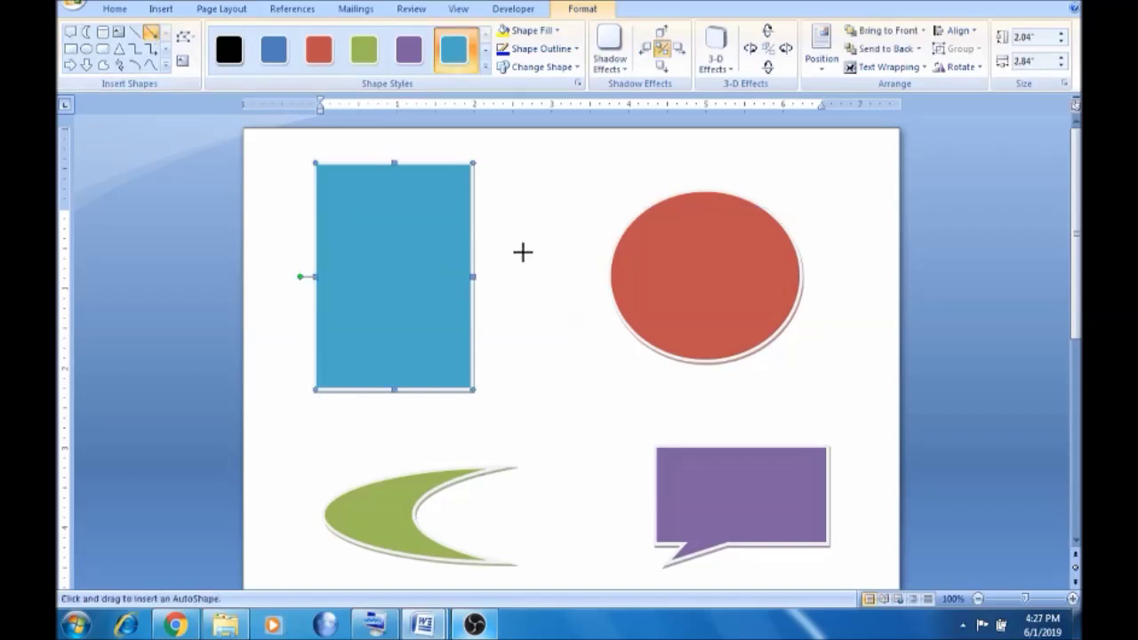
pyautogui.moveTo(522, 250); pyautogui.dragTo(561, 334)
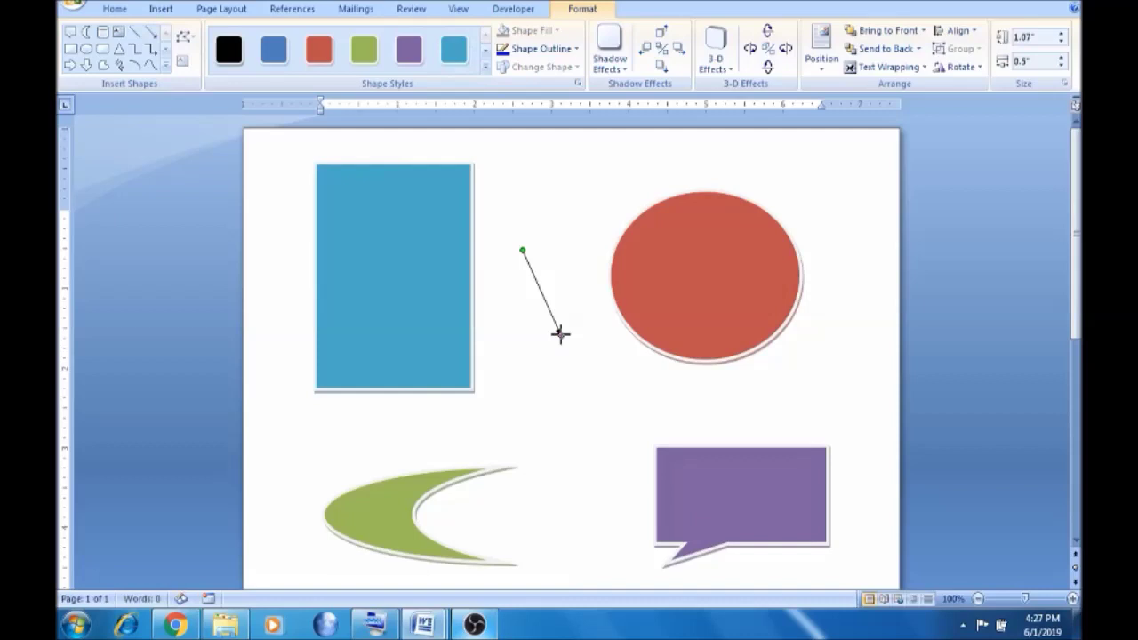
pyautogui.click(565, 292)
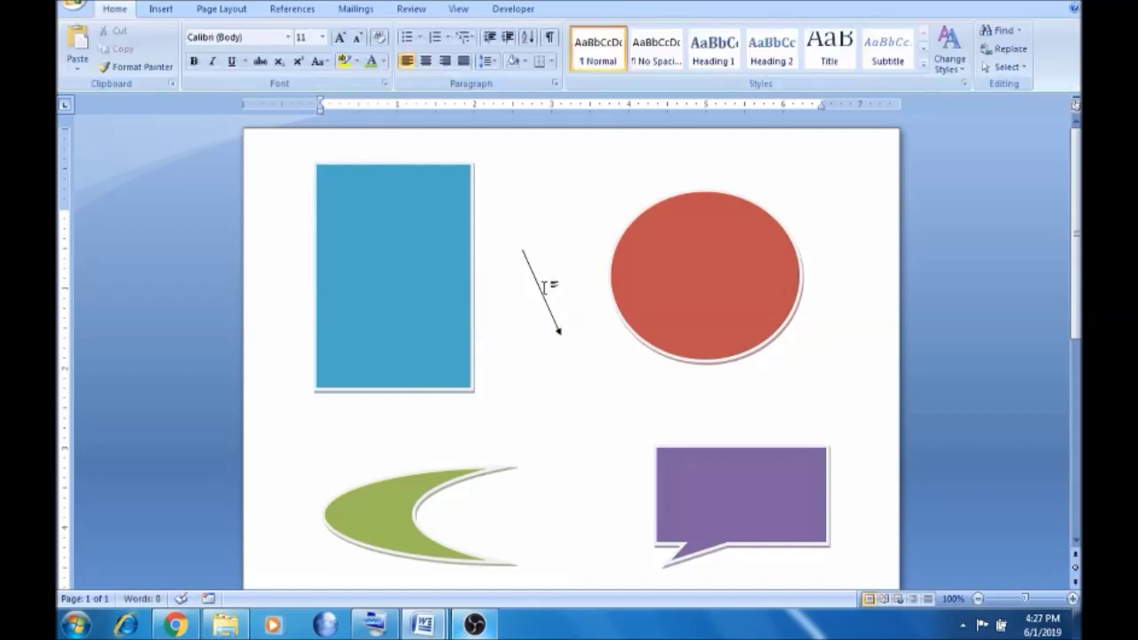
# - Draw an up block arrow about 0.96" high and 0.1" wide between the green moon and the purple callout
pyautogui.click(147, 12)
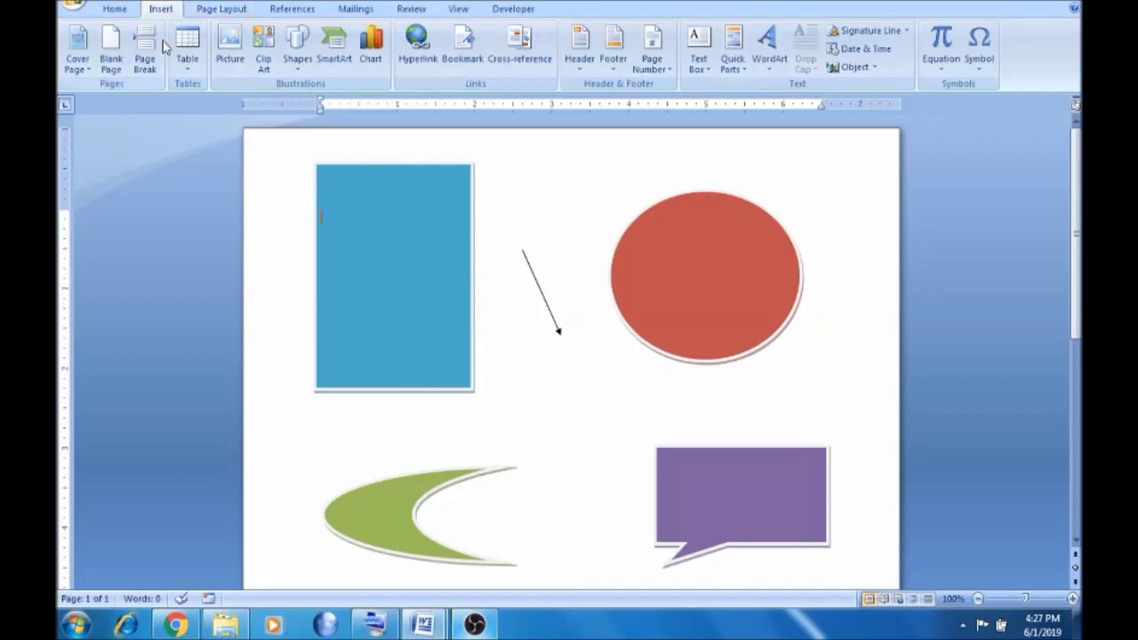
pyautogui.click(297, 44)
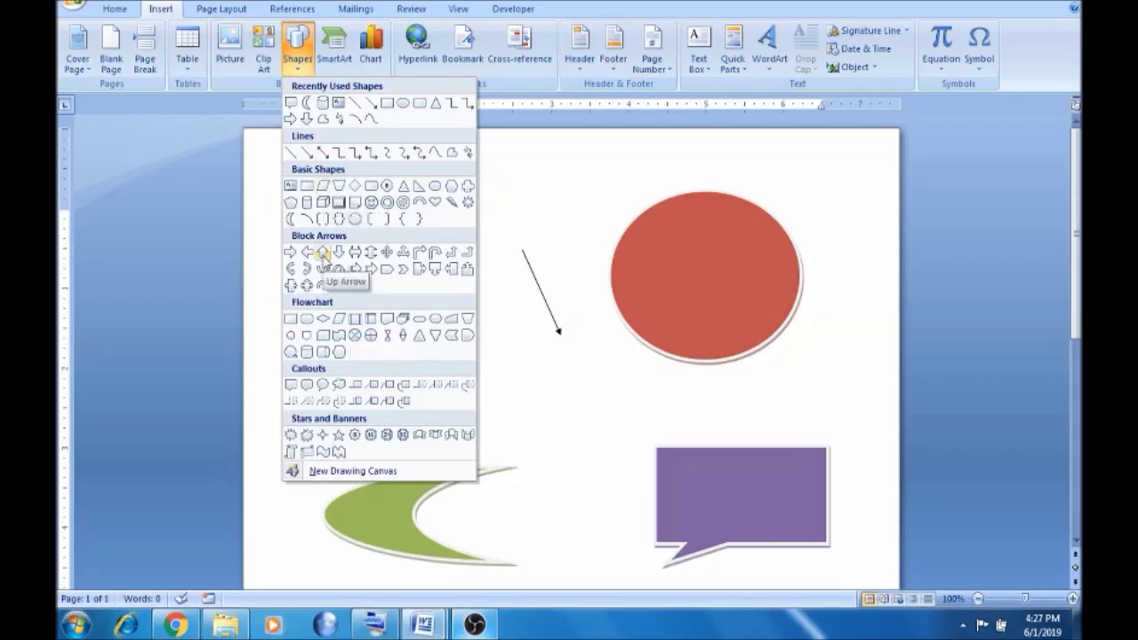
pyautogui.click(322, 253)
pyautogui.moveTo(578, 479); pyautogui.dragTo(577, 401)
pyautogui.click(621, 395)
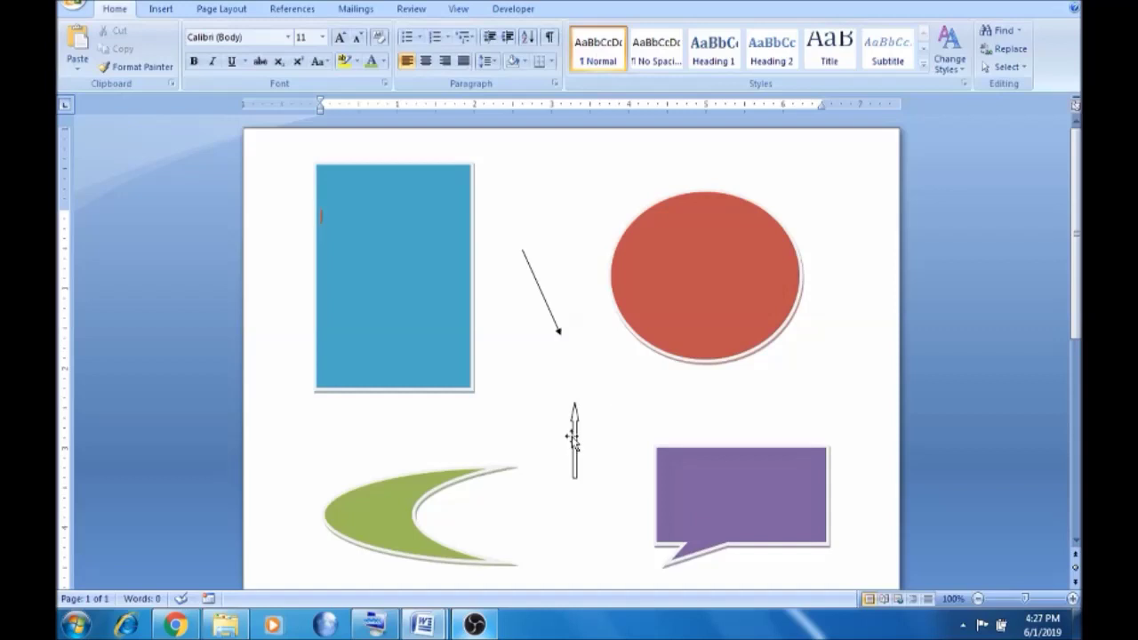
# - Apply the solid black shape style to the up block arrow
pyautogui.click(574, 438)
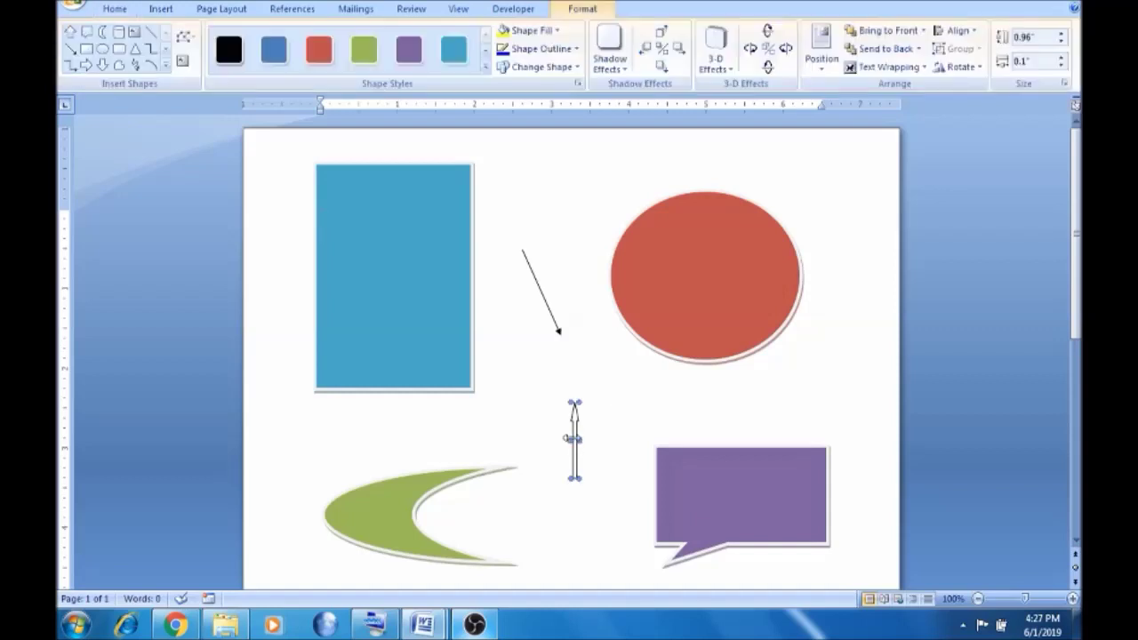
pyautogui.click(230, 53)
pyautogui.click(588, 194)
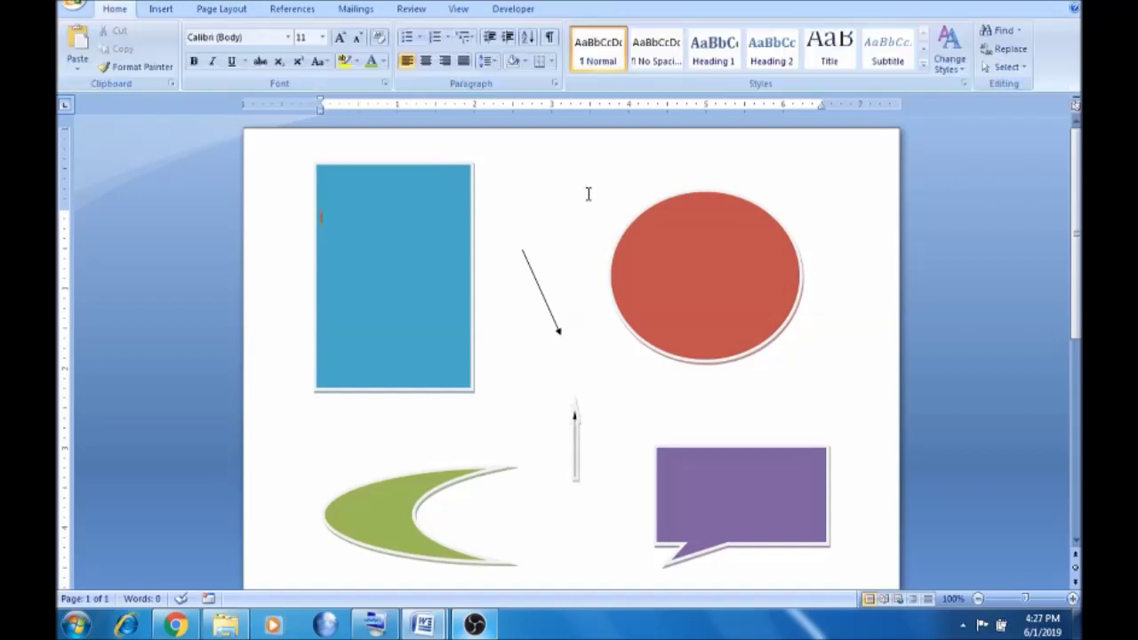
pyautogui.click(161, 10)
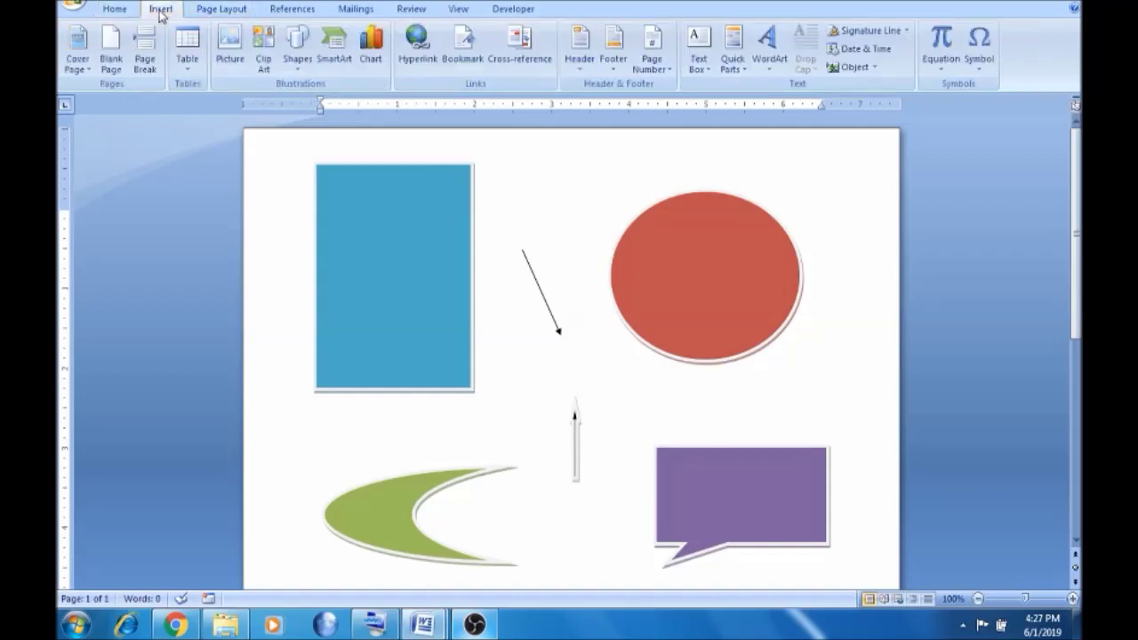
pyautogui.click(298, 62)
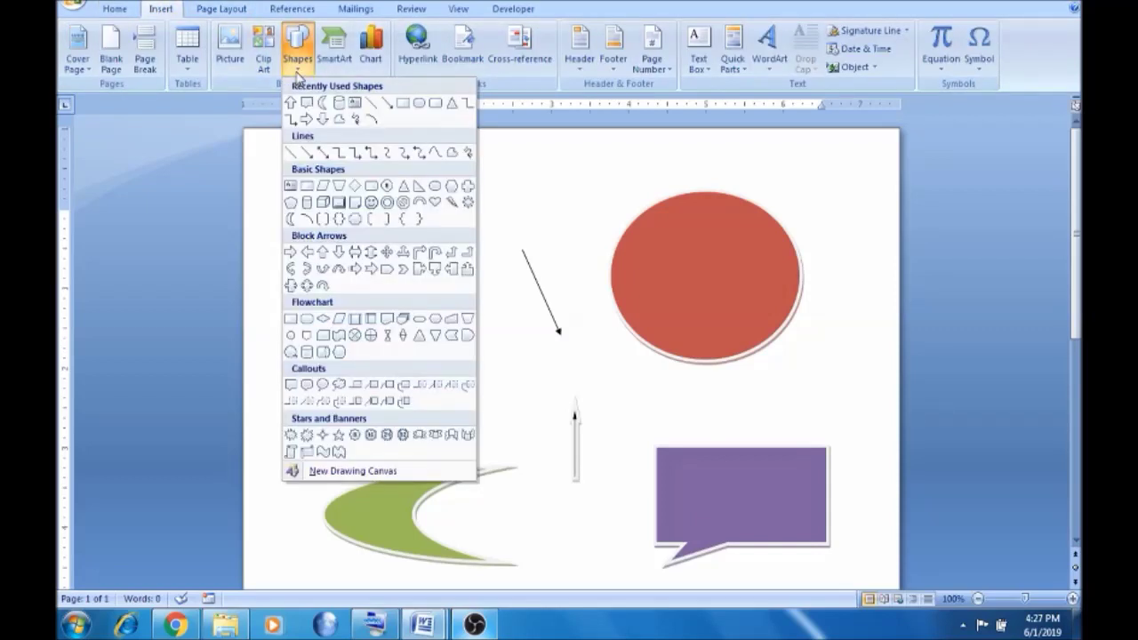
pyautogui.click(703, 273)
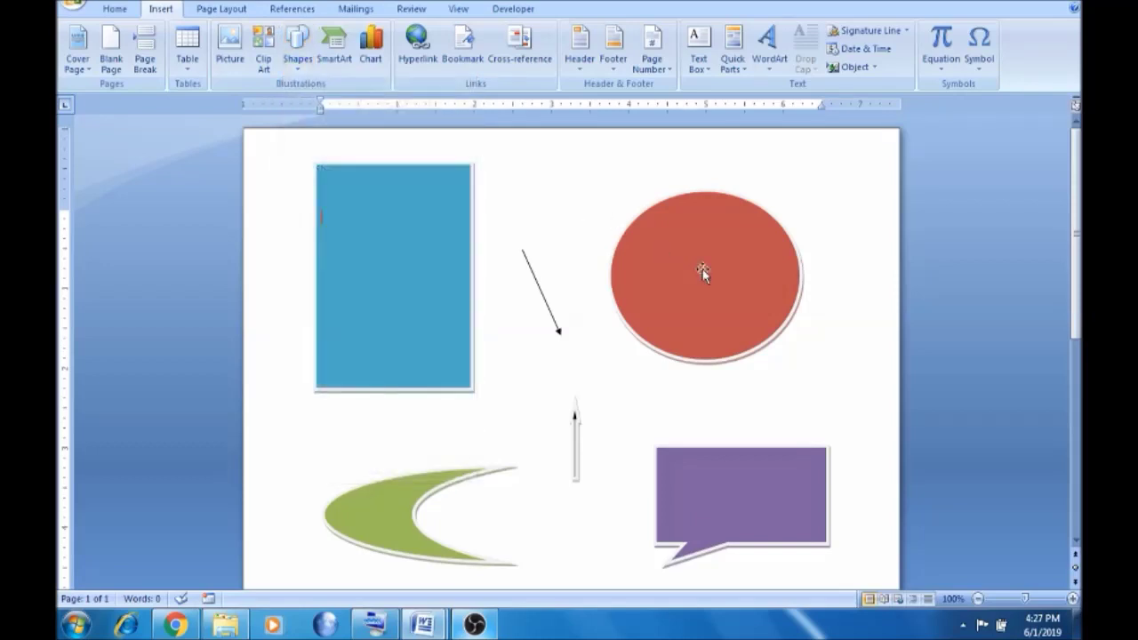
pyautogui.click(702, 273)
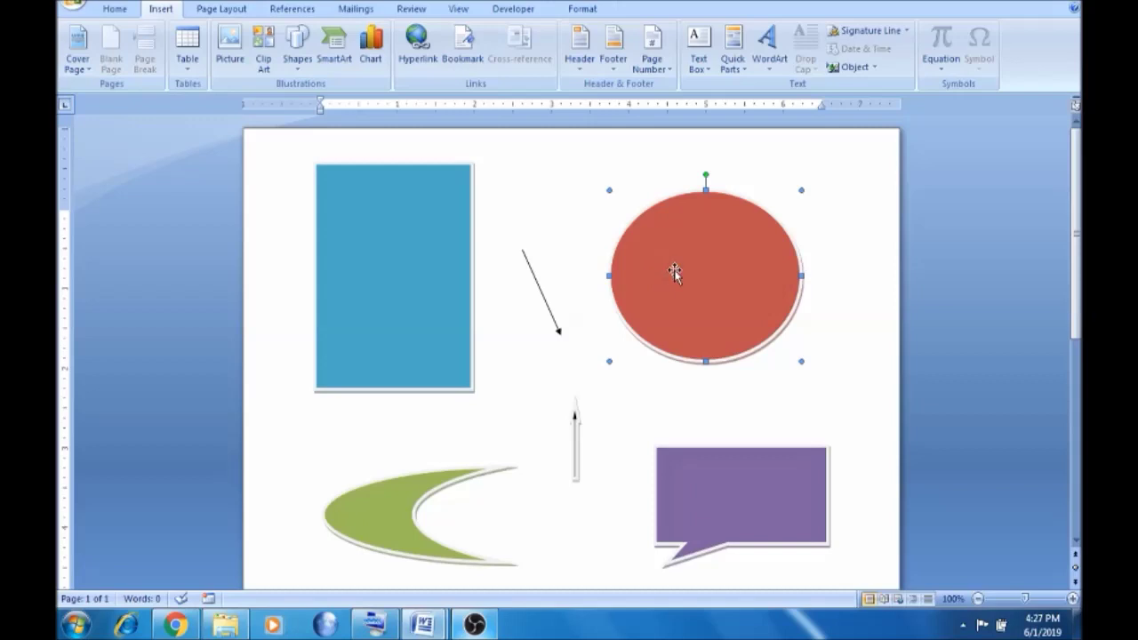
pyautogui.click(438, 258)
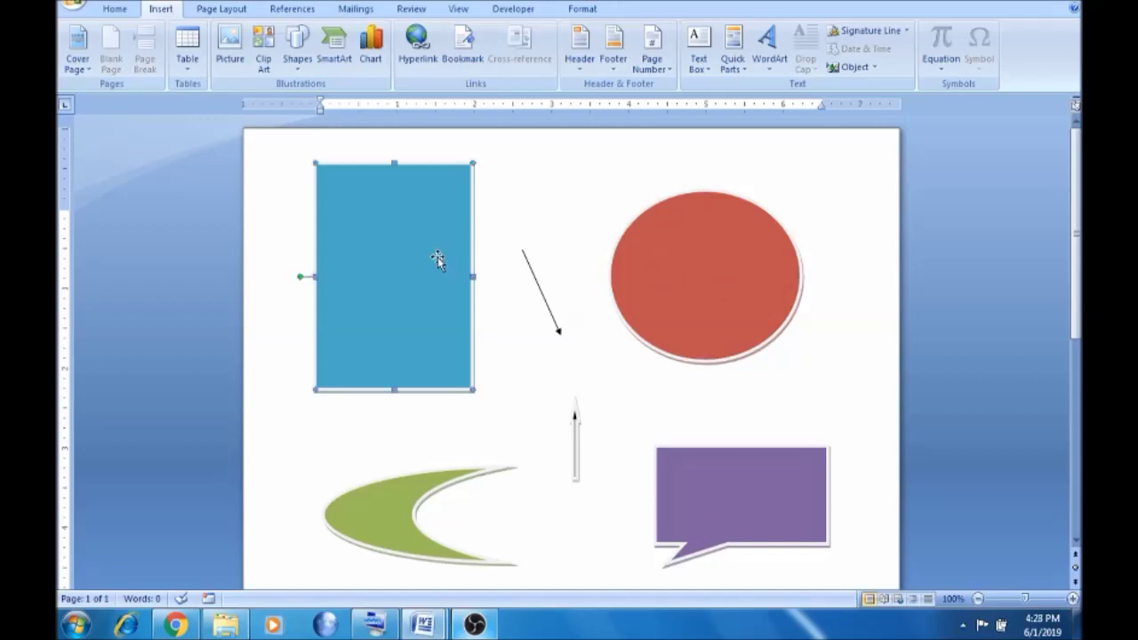
pyautogui.keyDown('shift'); pyautogui.click(690, 281); pyautogui.keyUp('shift')
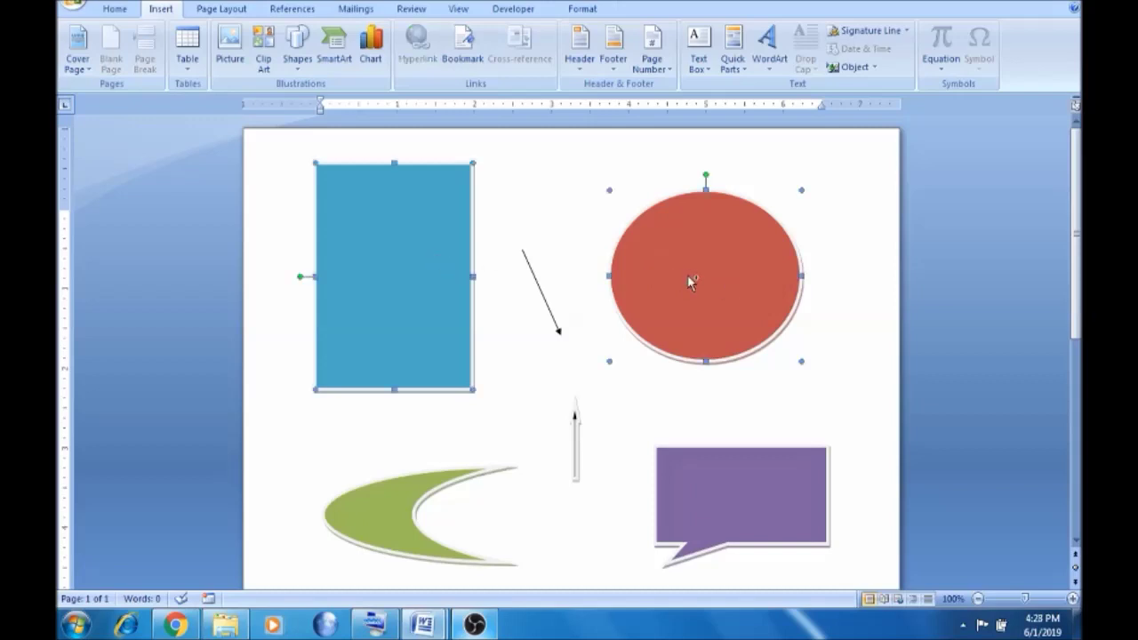
pyautogui.click(721, 437)
pyautogui.keyDown('shift'); pyautogui.click(385, 521); pyautogui.keyUp('shift')
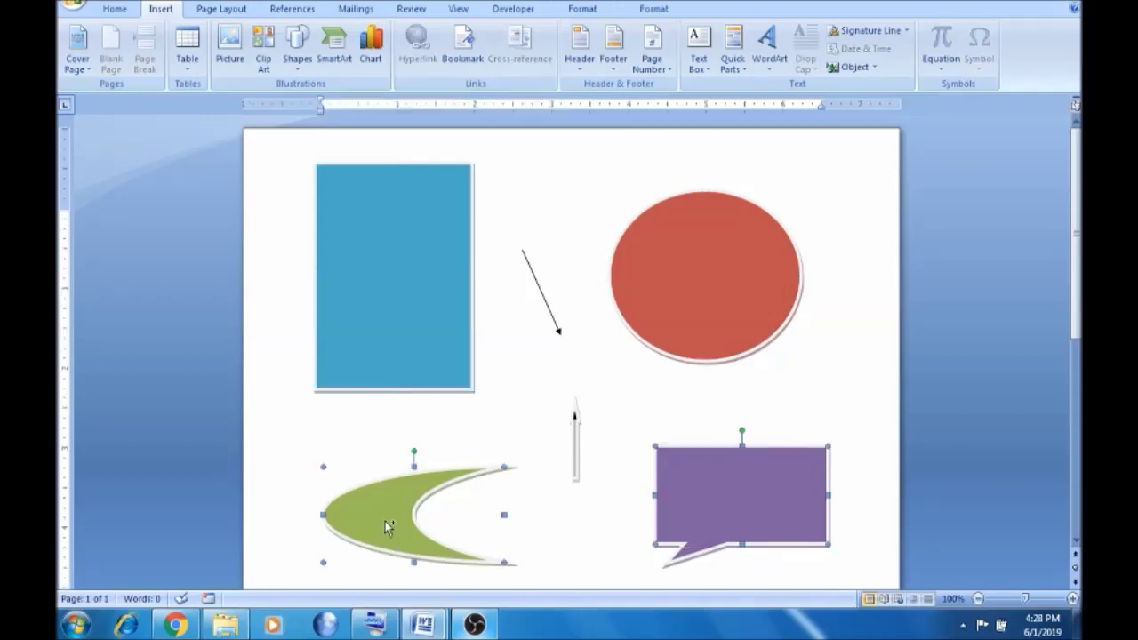
pyautogui.keyDown('shift'); pyautogui.click(380, 372); pyautogui.keyUp('shift')
pyautogui.keyDown('shift'); pyautogui.click(680, 320); pyautogui.keyUp('shift')
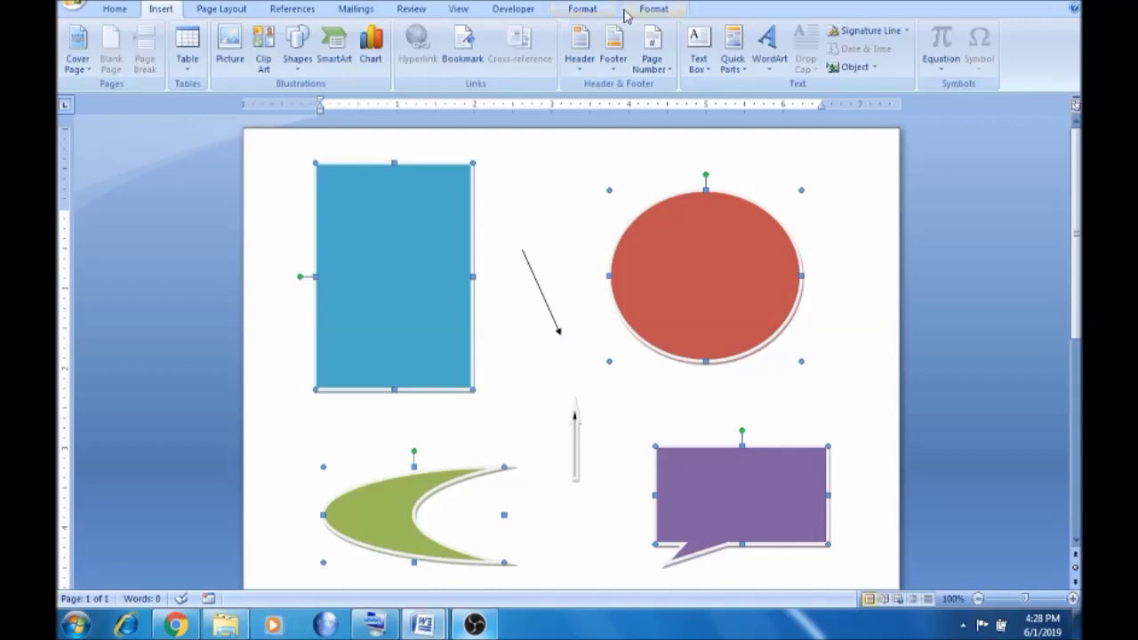
pyautogui.click(654, 11)
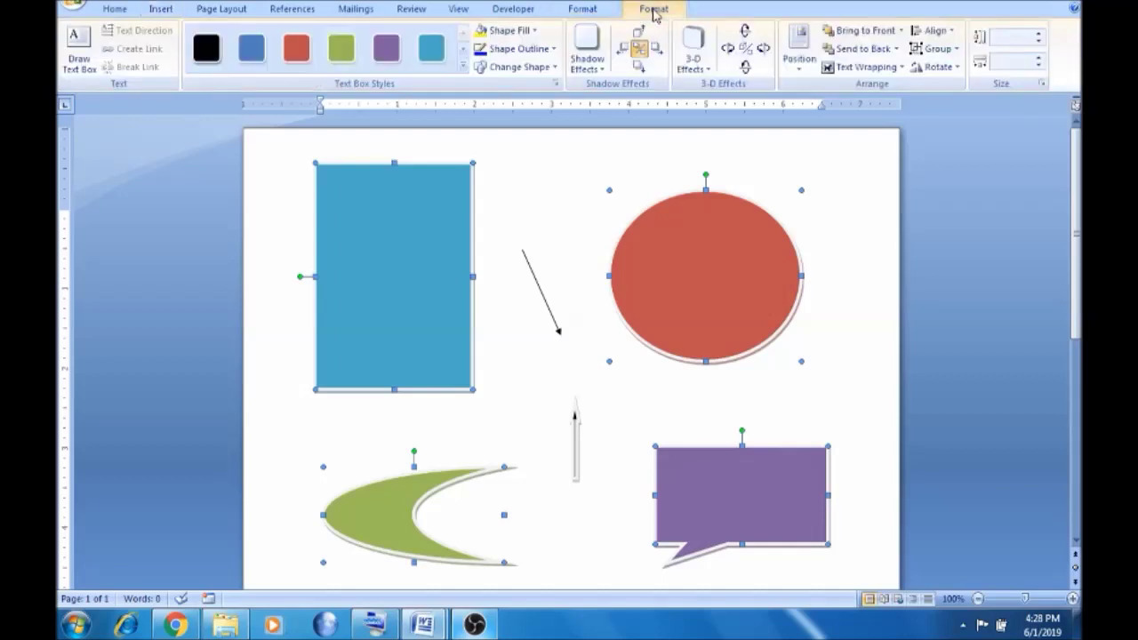
pyautogui.click(870, 220)
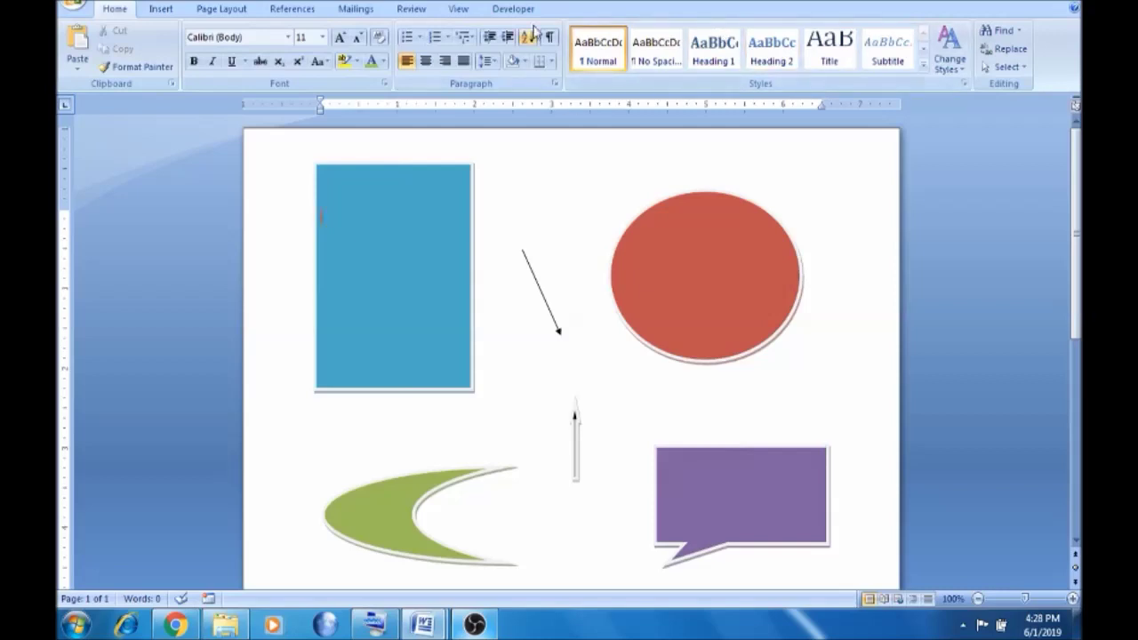
# - Select the teal rectangle, red oval, green moon and purple callout together
pyautogui.click(423, 219)
pyautogui.keyDown('shift'); pyautogui.click(675, 286); pyautogui.keyUp('shift')
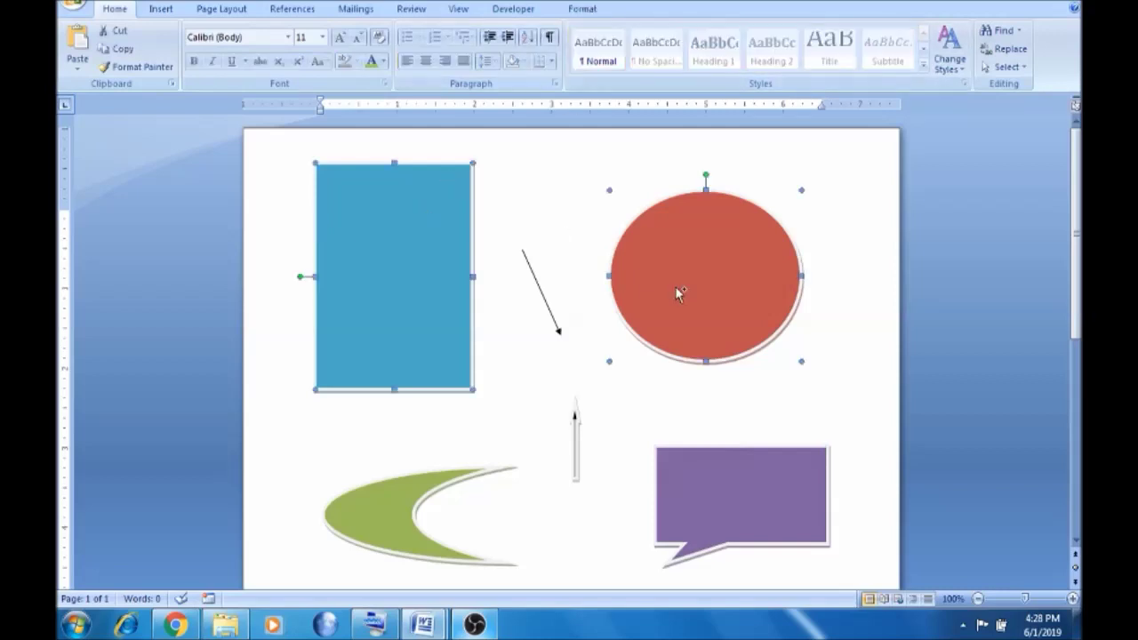
pyautogui.click(741, 494)
pyautogui.keyDown('shift'); pyautogui.click(418, 516); pyautogui.keyUp('shift')
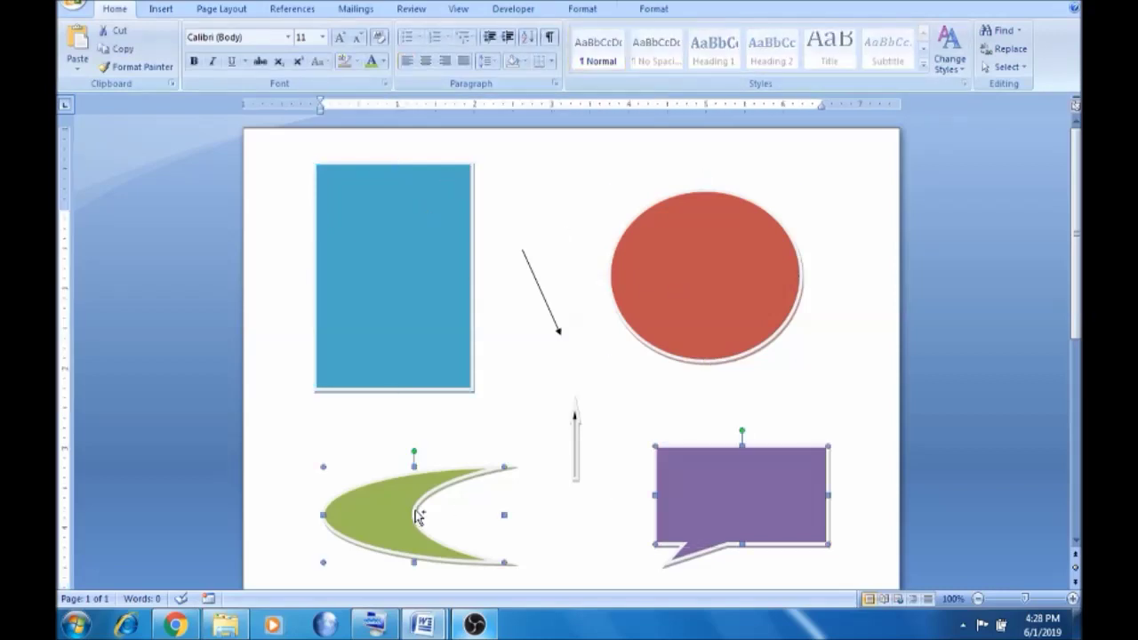
pyautogui.keyDown('shift'); pyautogui.click(393, 259); pyautogui.keyUp('shift')
pyautogui.keyDown('shift'); pyautogui.click(687, 280); pyautogui.keyUp('shift')
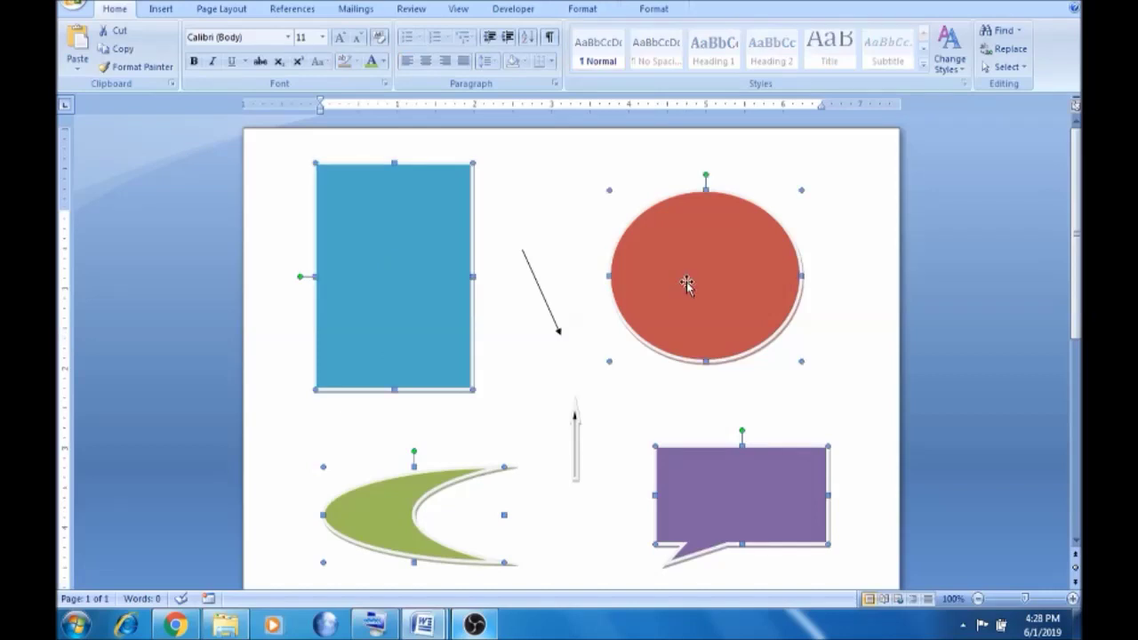
# - Apply the solid red style to the four selected shapes
pyautogui.click(648, 11)
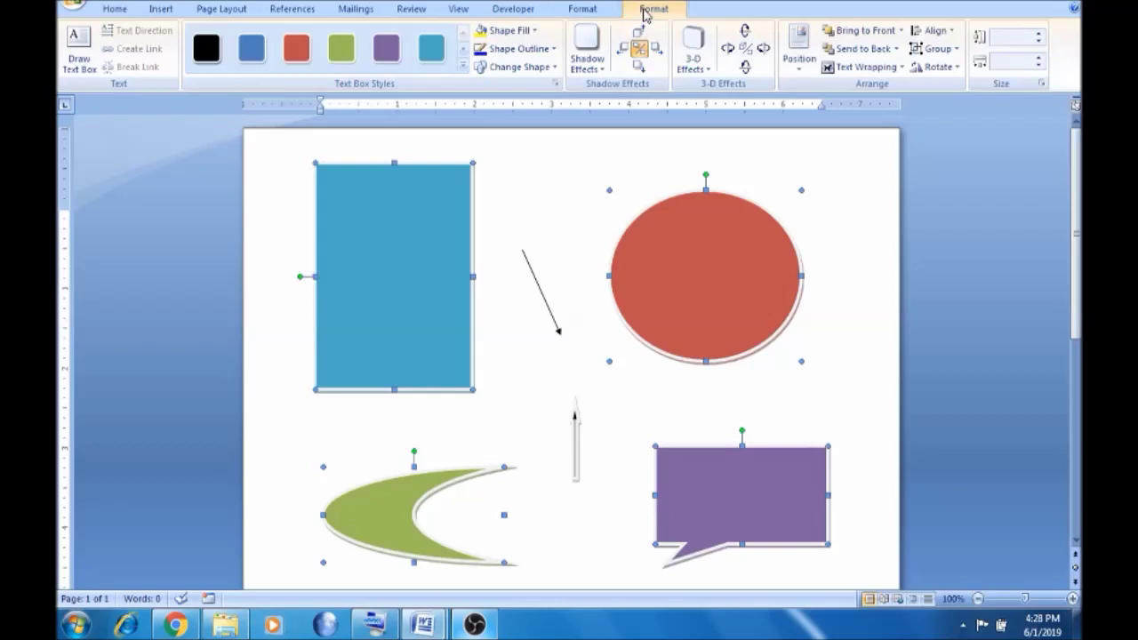
pyautogui.click(432, 52)
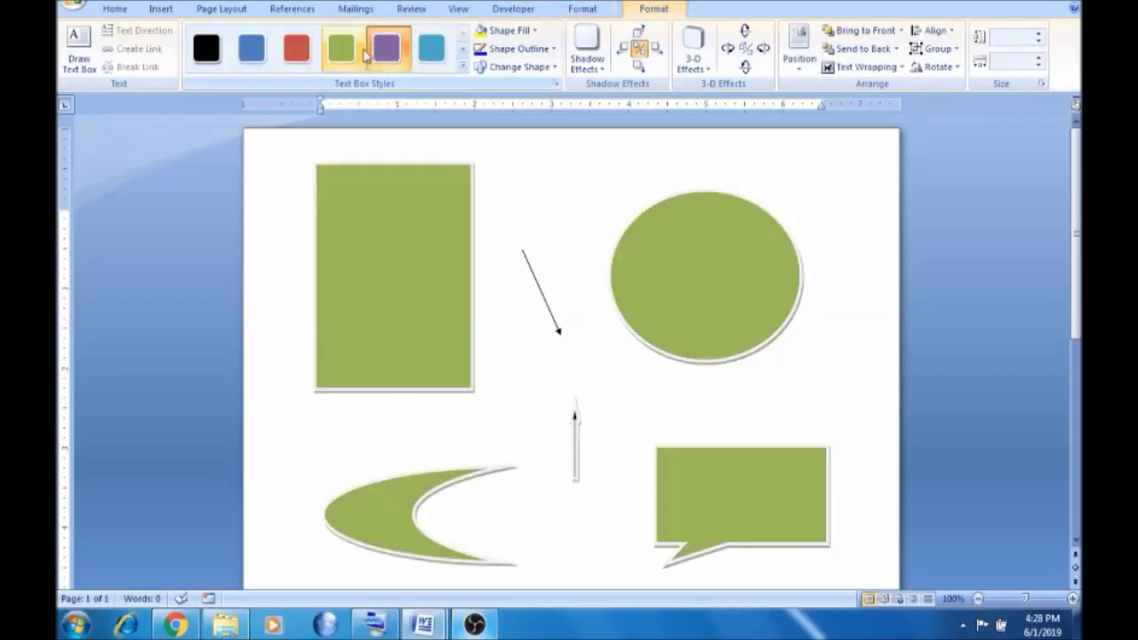
pyautogui.click(296, 49)
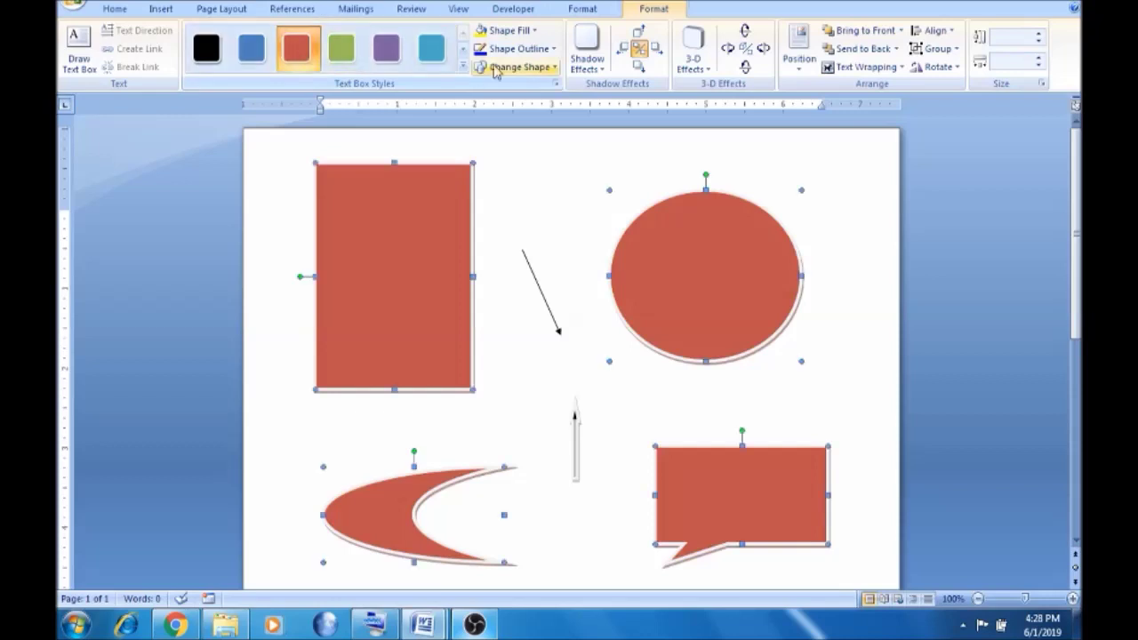
# - Apply the blue horizontal gradient style to the four selected shapes
pyautogui.click(463, 68)
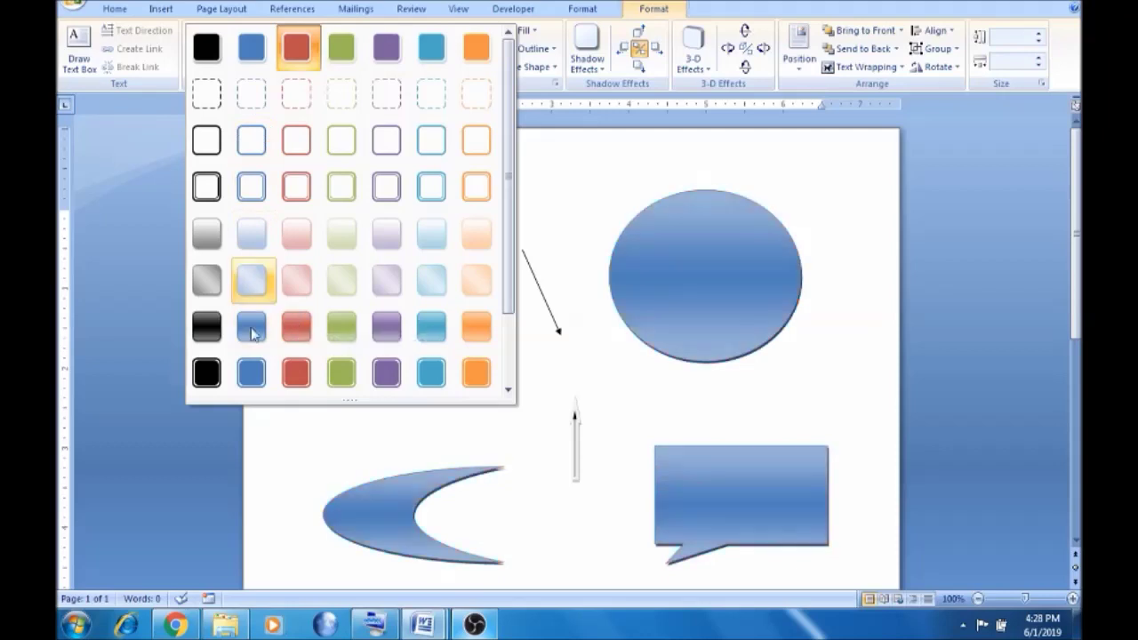
pyautogui.scroll(-2, 512, 271)
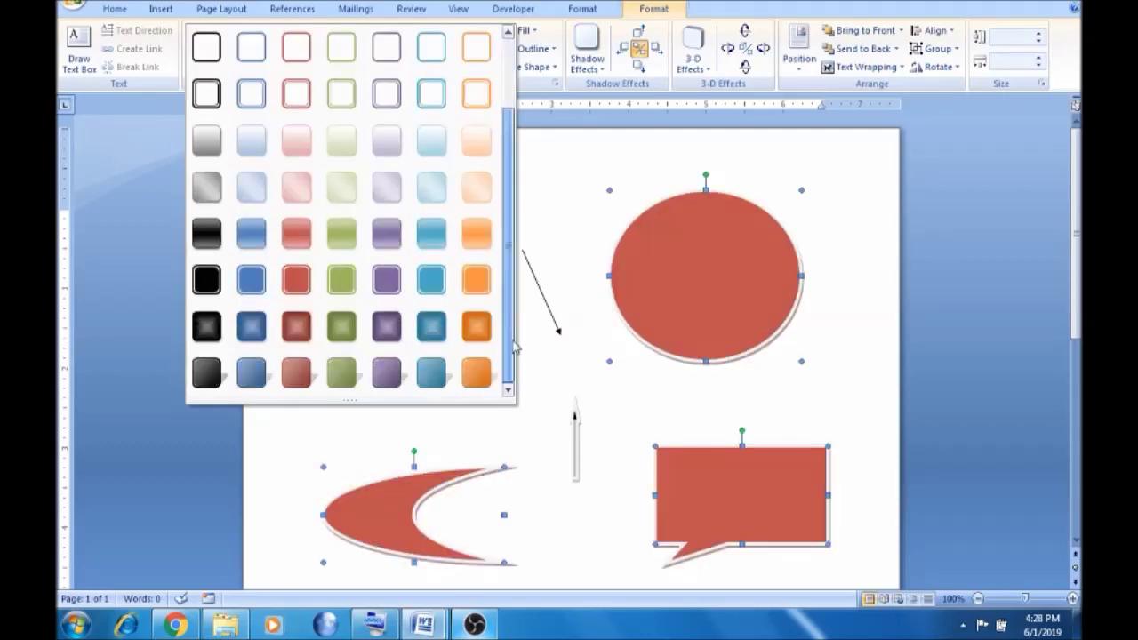
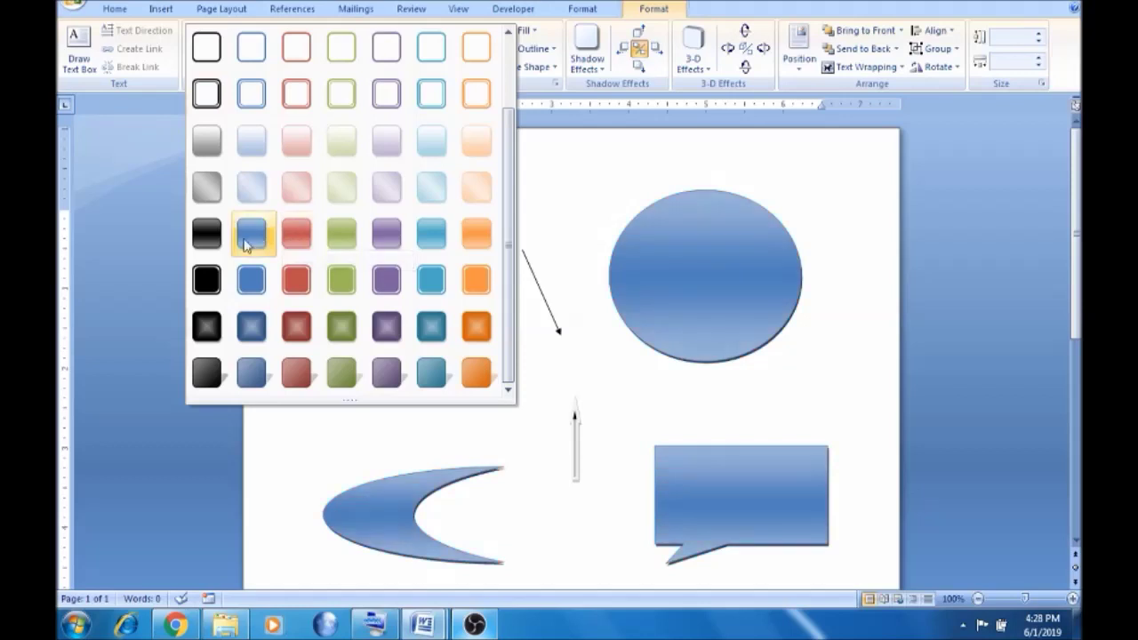
pyautogui.click(253, 234)
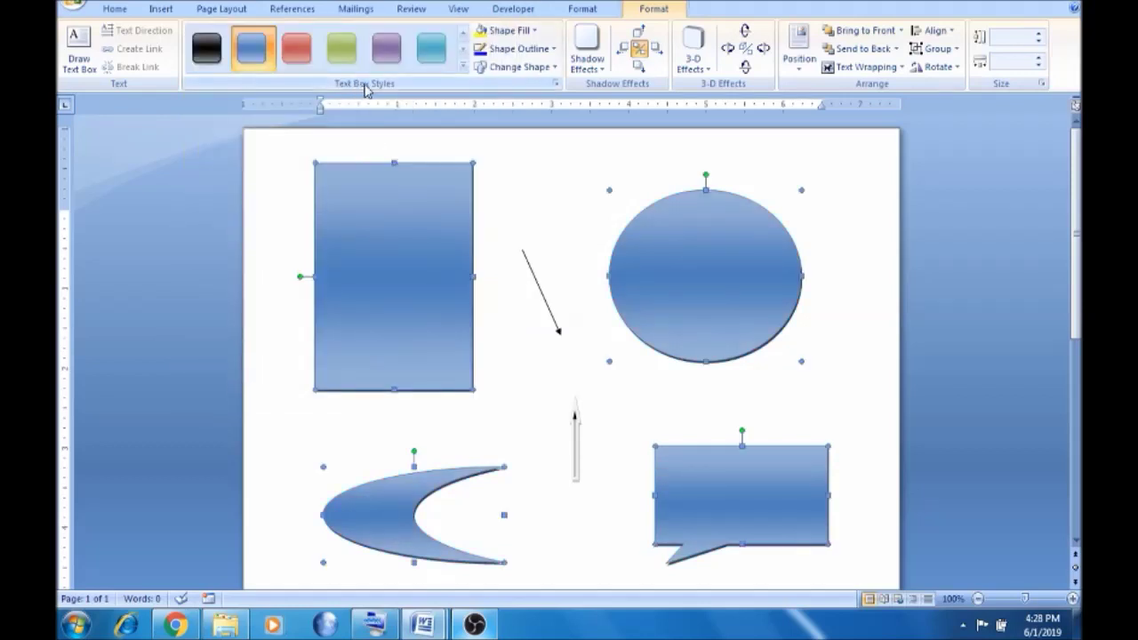
# - Fill the four selected shapes with the standard light blue colour
pyautogui.click(536, 31)
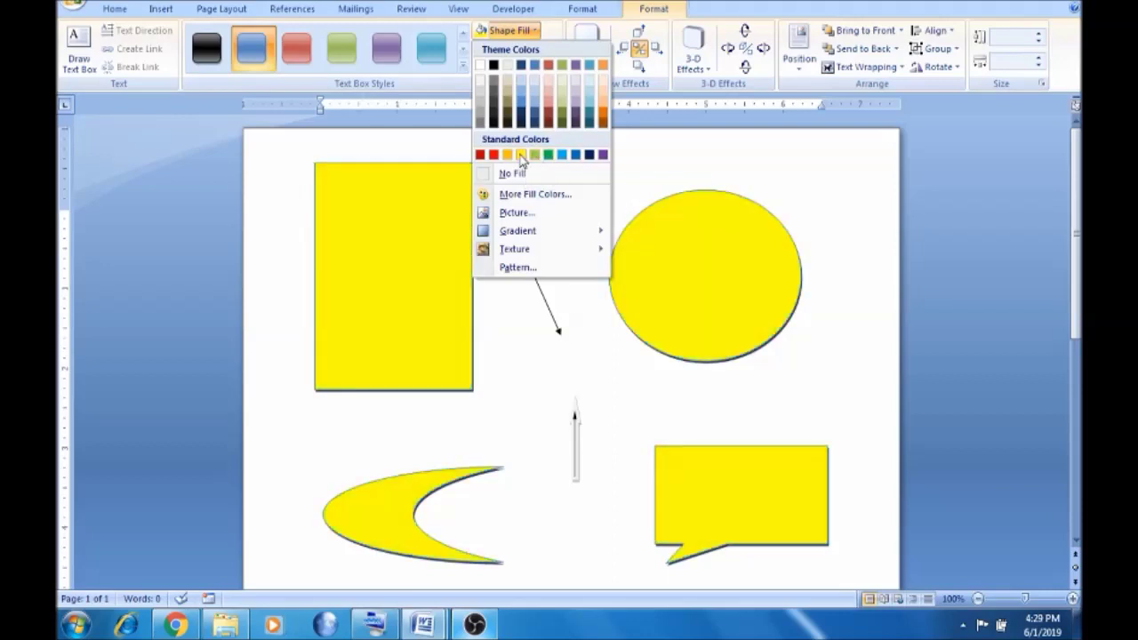
pyautogui.click(390, 229)
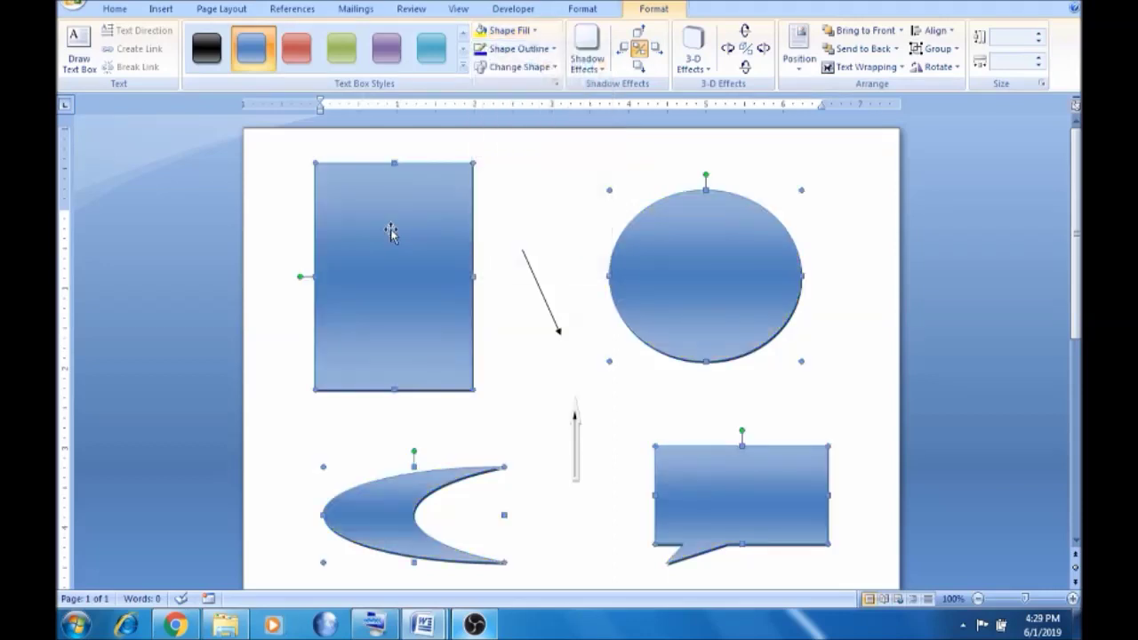
pyautogui.click(539, 32)
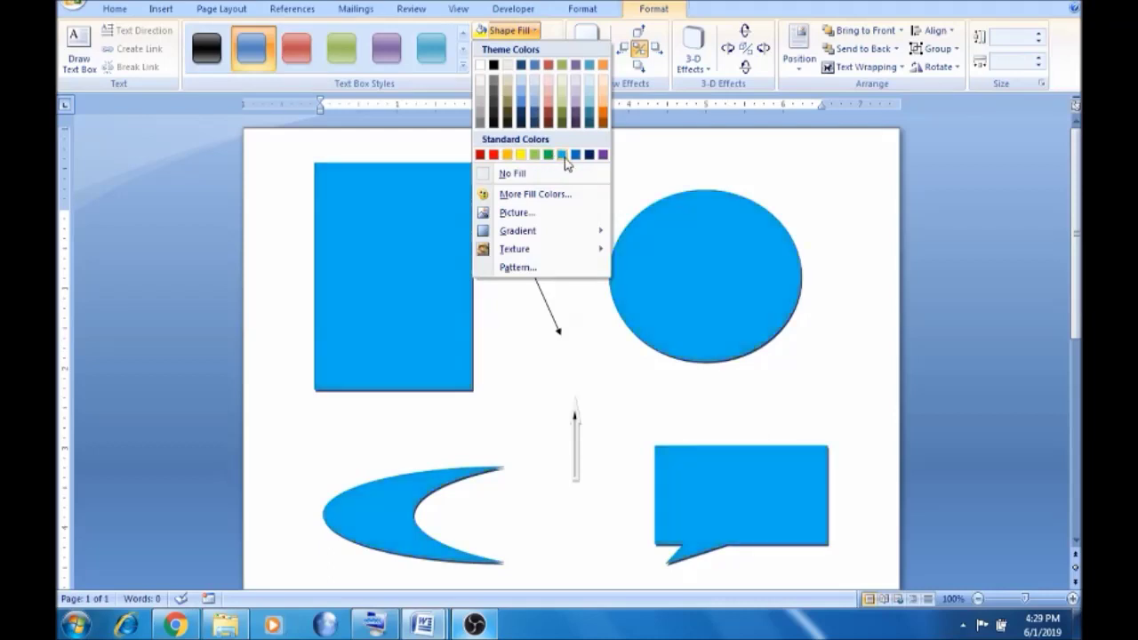
pyautogui.click(564, 157)
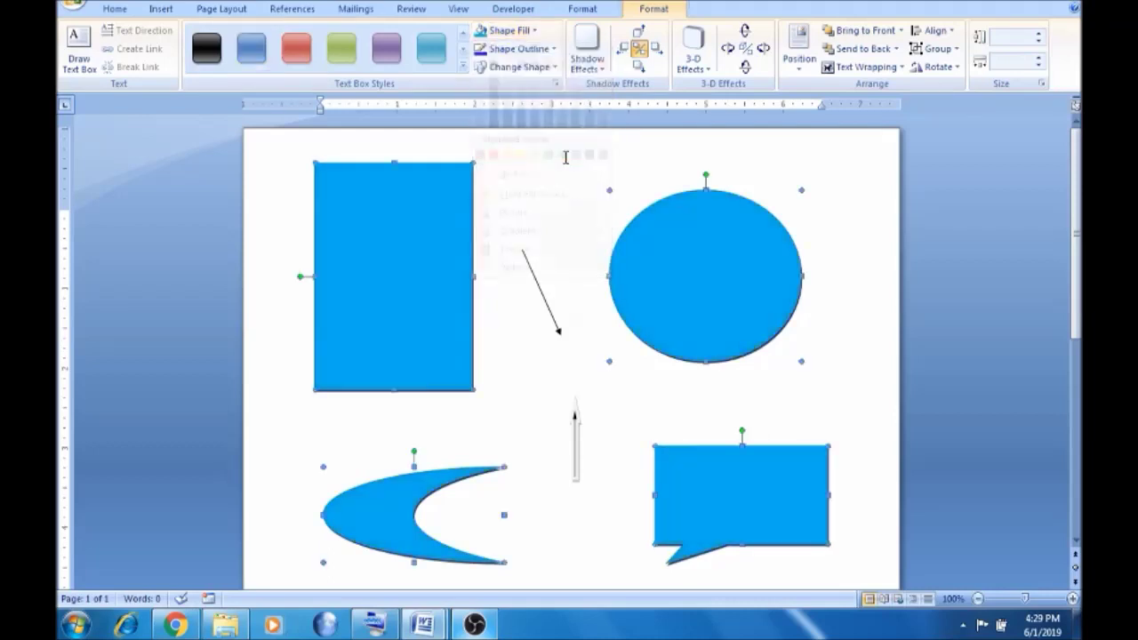
pyautogui.click(535, 31)
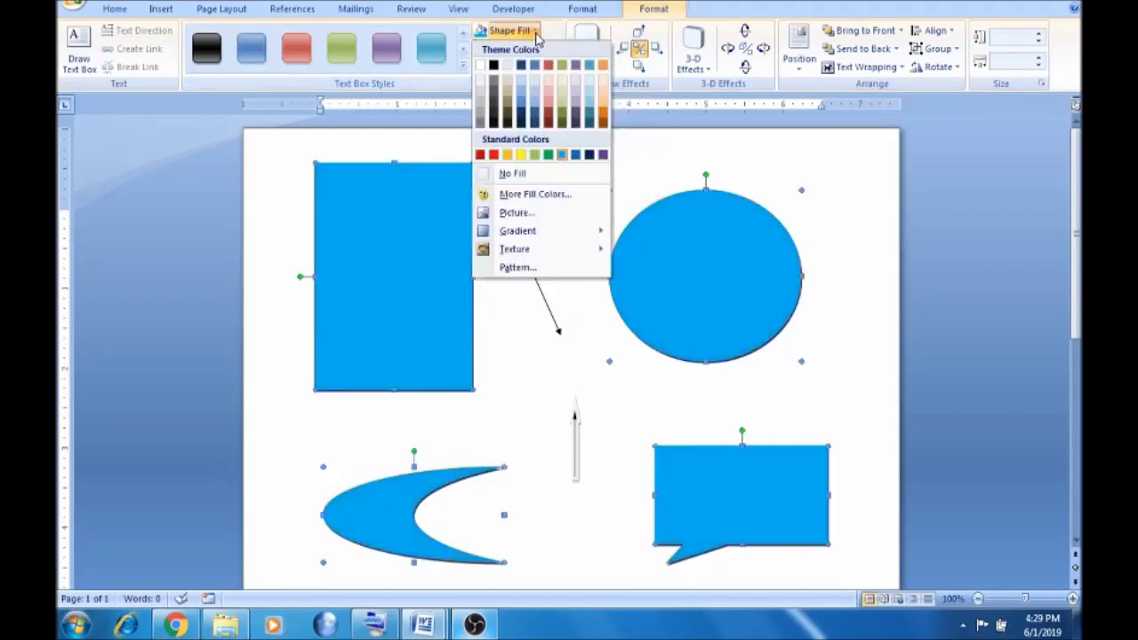
pyautogui.click(519, 193)
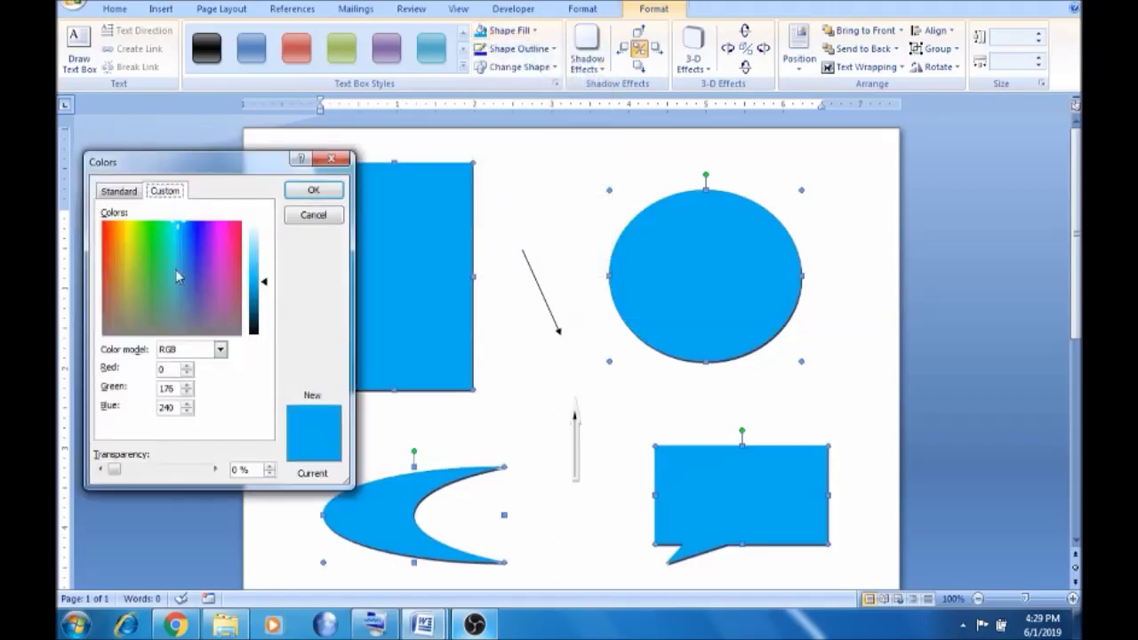
pyautogui.click(133, 200)
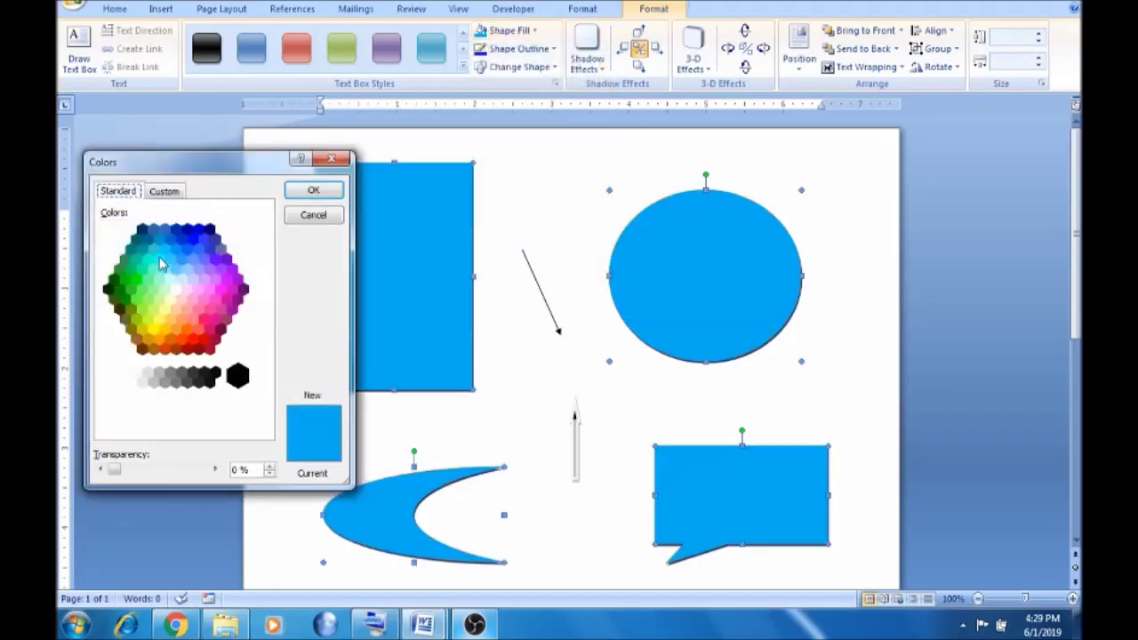
pyautogui.click(159, 259)
pyautogui.click(166, 191)
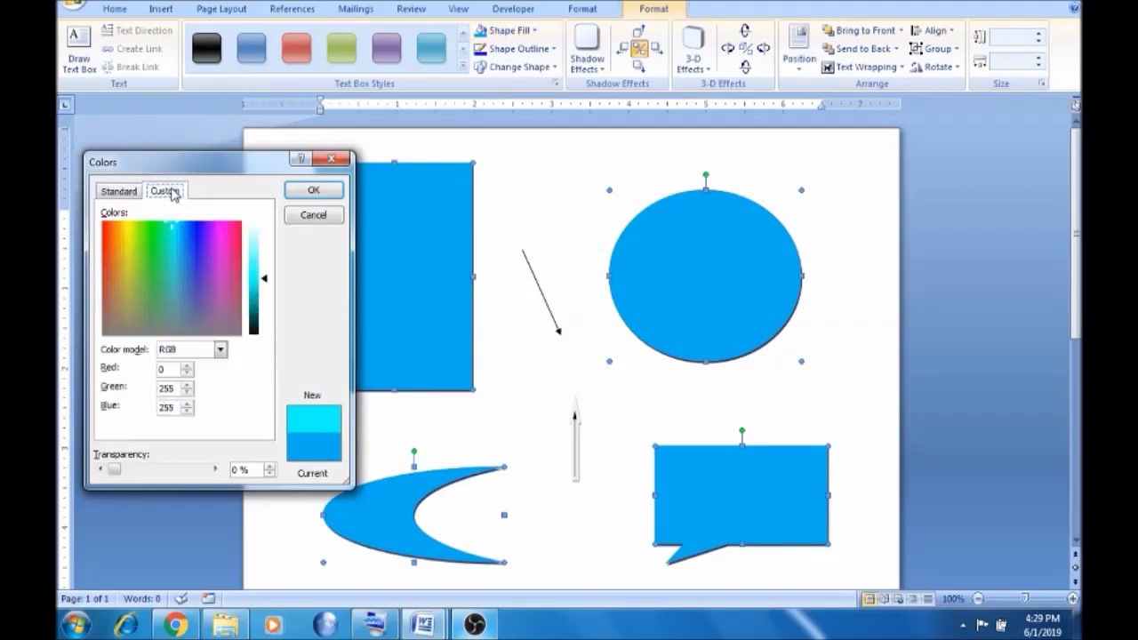
pyautogui.click(179, 260)
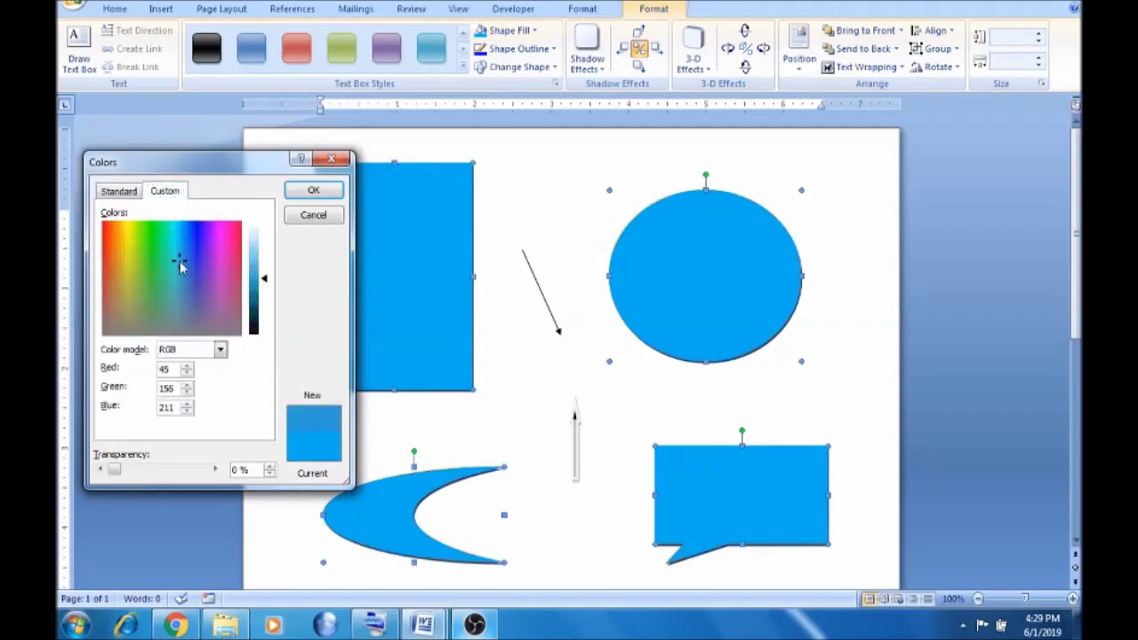
pyautogui.click(106, 186)
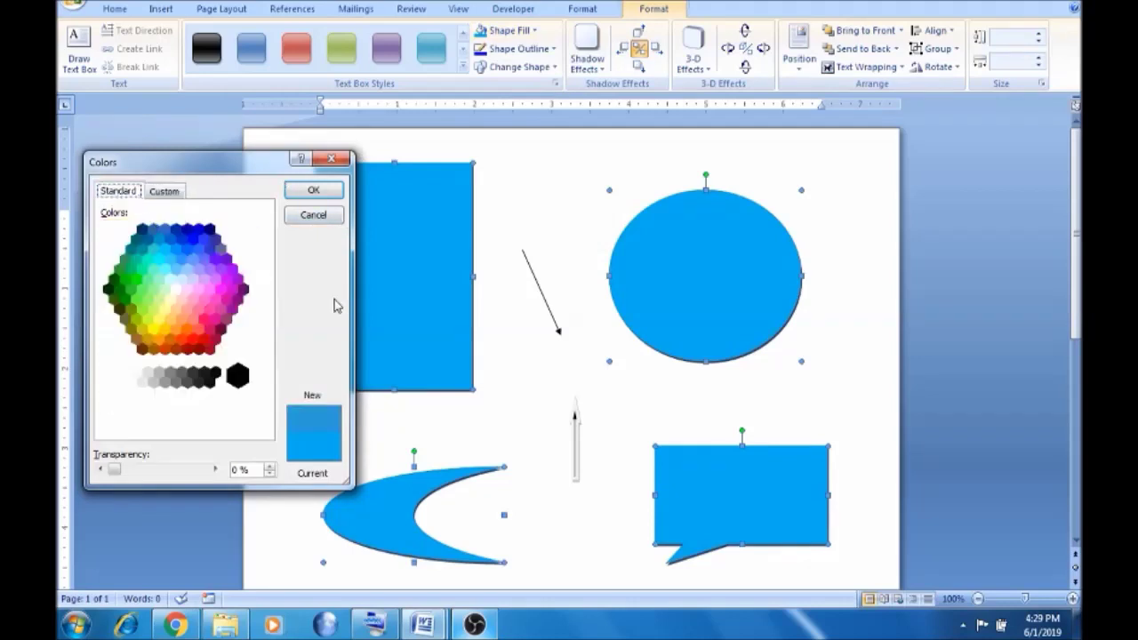
pyautogui.press('Return')
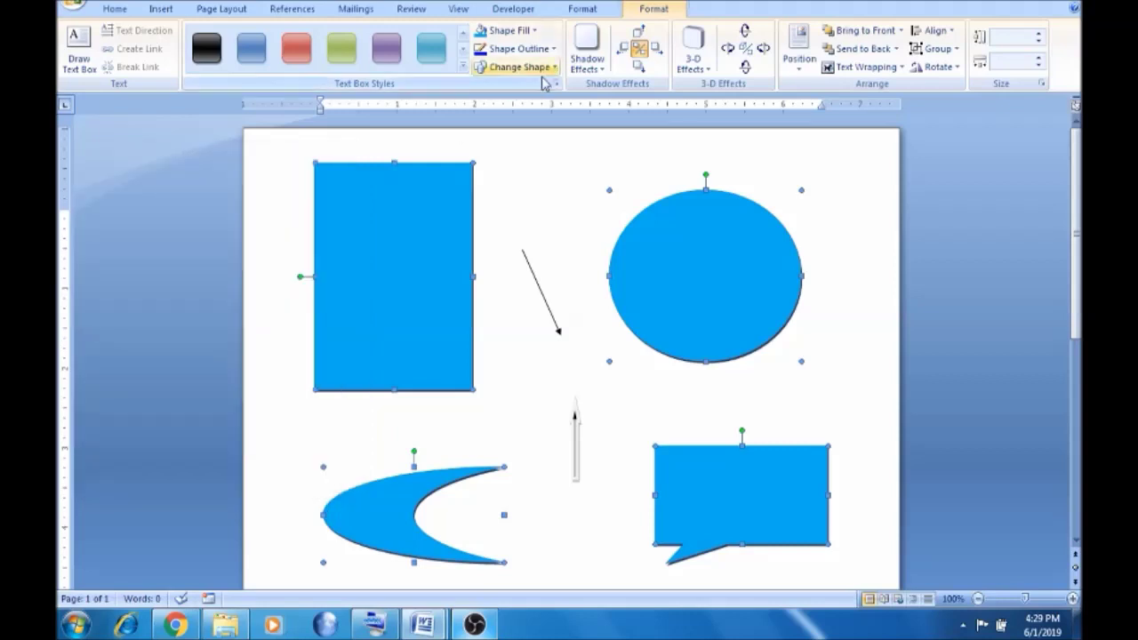
# - Fill the four selected shapes with the brown marble texture
pyautogui.click(538, 34)
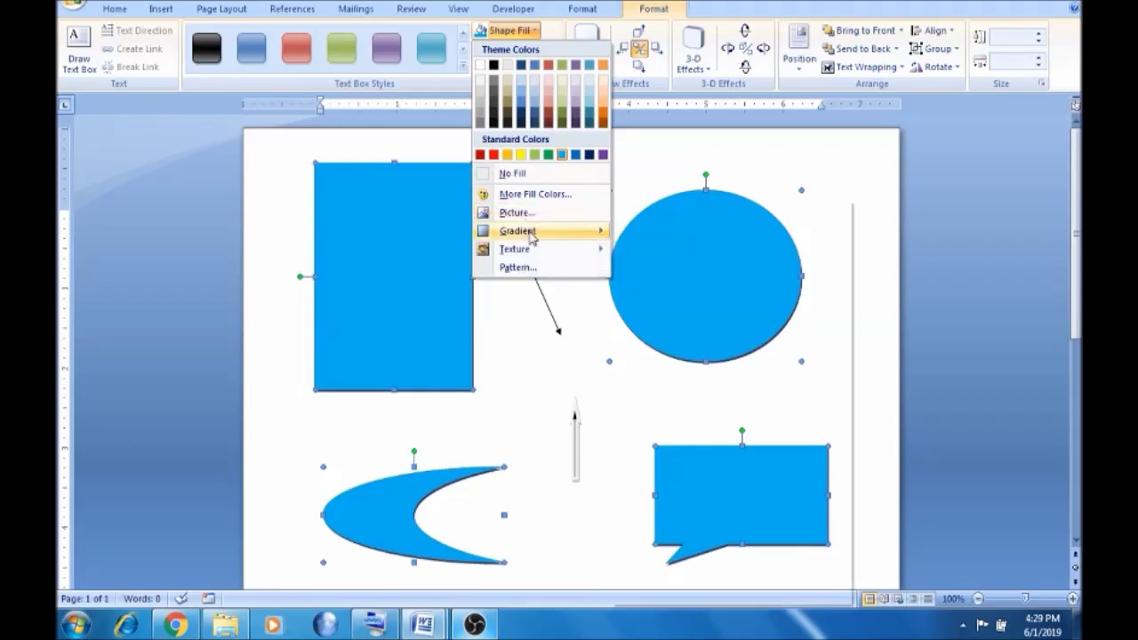
pyautogui.moveTo(534, 239)
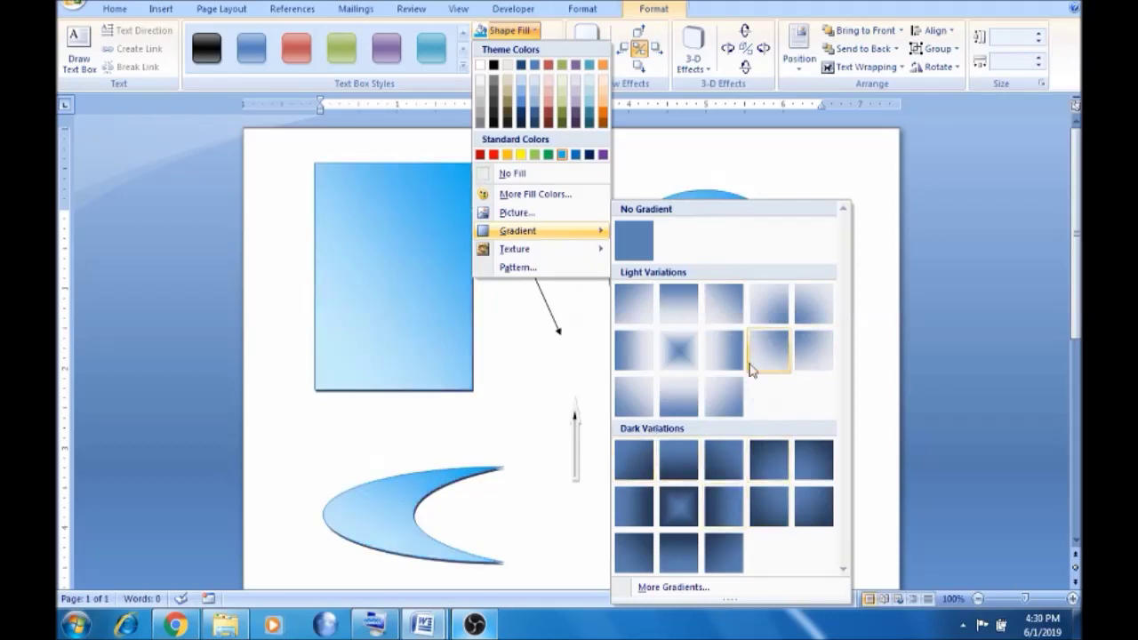
pyautogui.moveTo(590, 256)
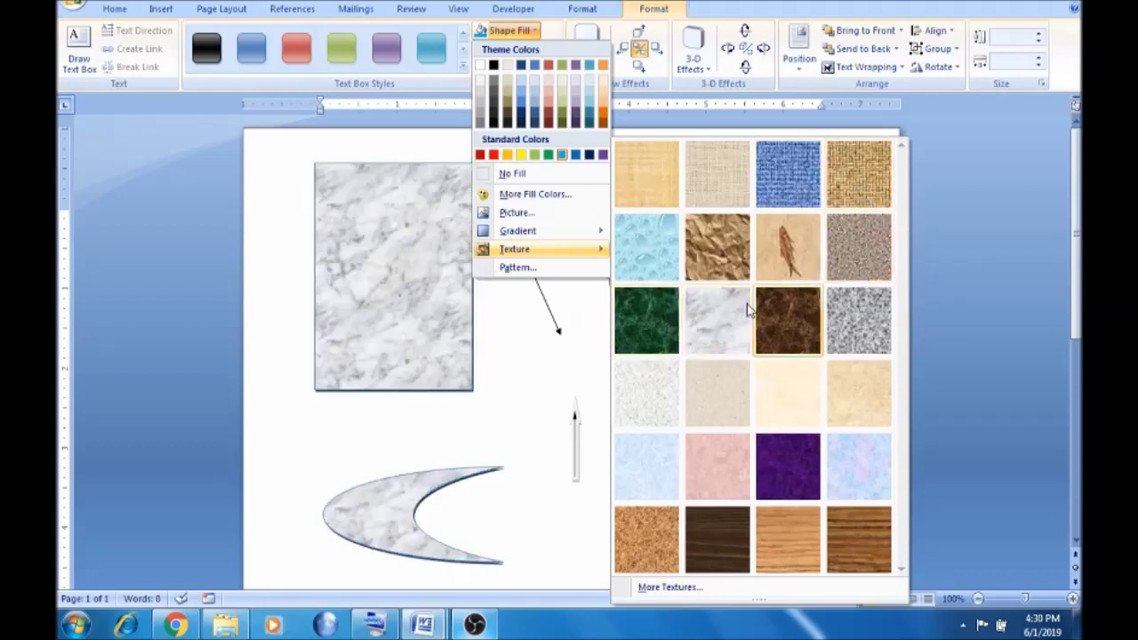
pyautogui.click(798, 325)
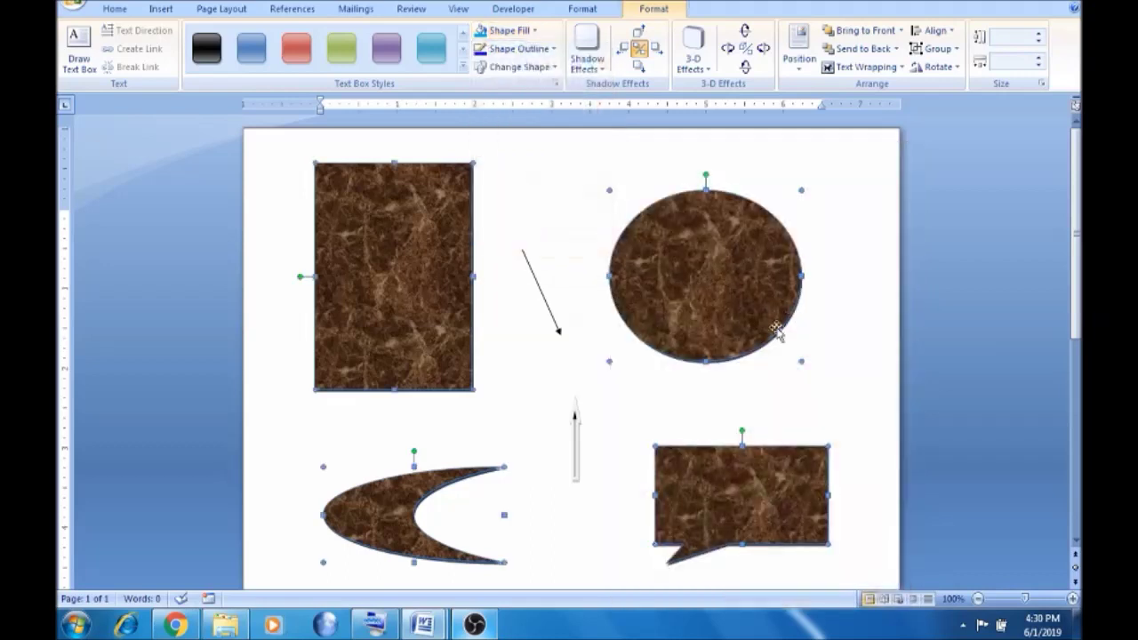
# - Fill the four selected shapes with standard yellow and apply the Light horizontal pattern to them
pyautogui.click(533, 32)
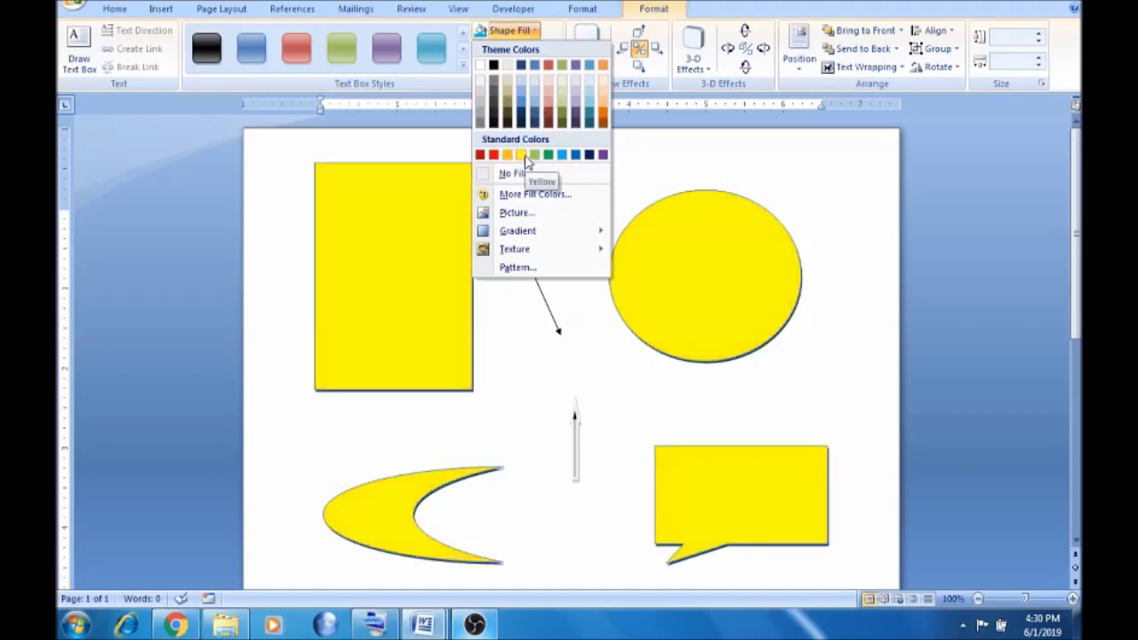
pyautogui.click(524, 158)
pyautogui.click(536, 34)
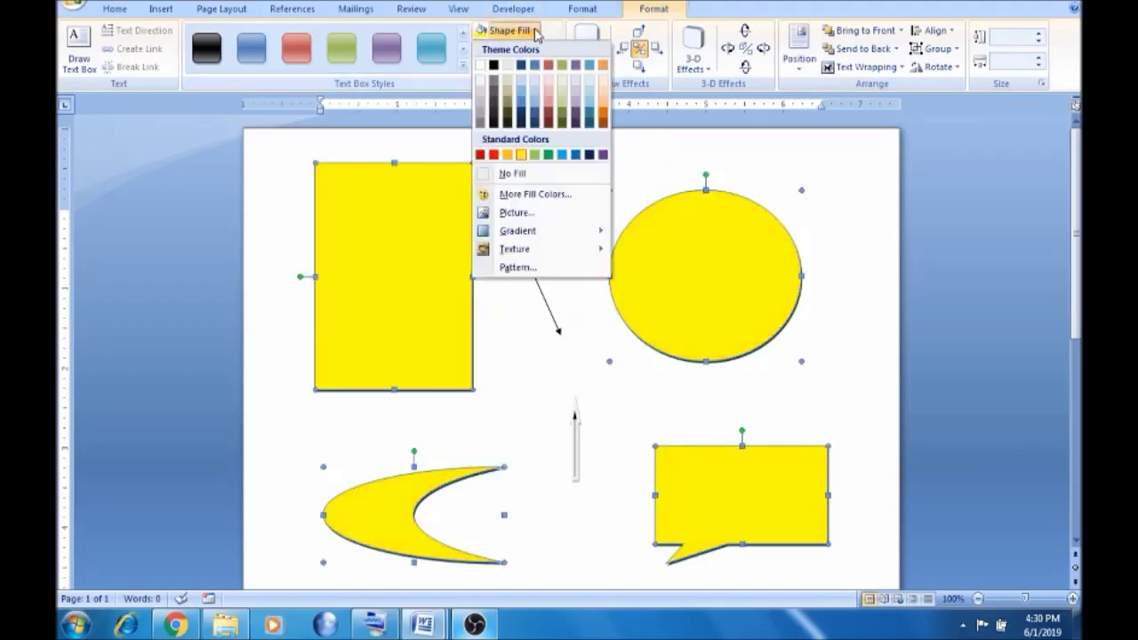
pyautogui.click(557, 268)
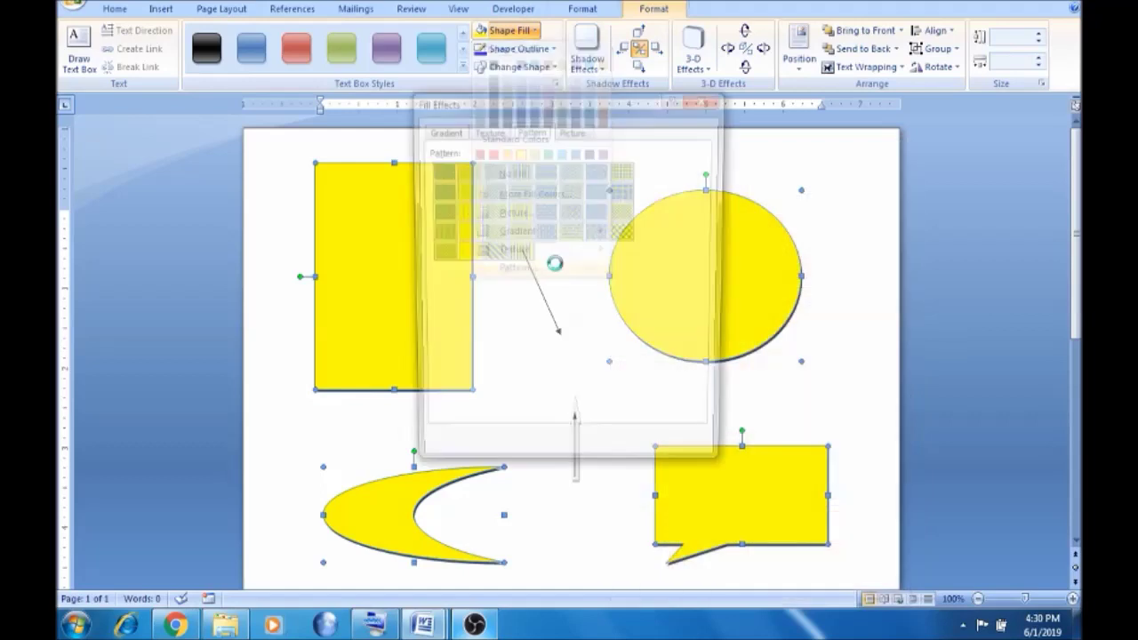
pyautogui.click(517, 192)
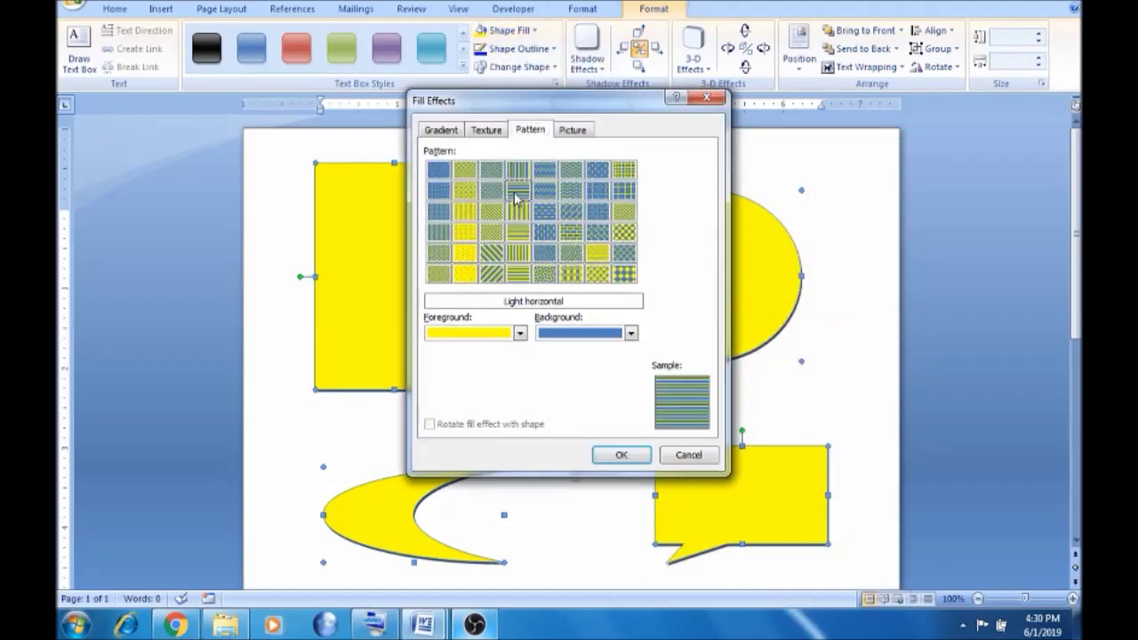
pyautogui.click(622, 454)
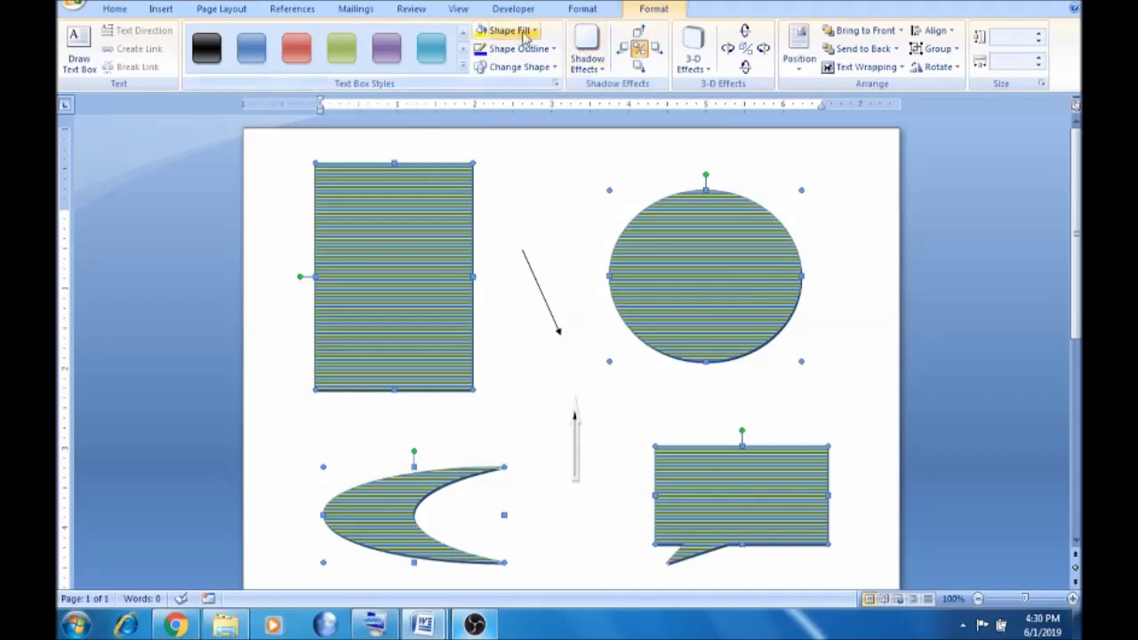
# - Fill the four selected shapes with plain standard yellow and give them a black outline
pyautogui.click(538, 32)
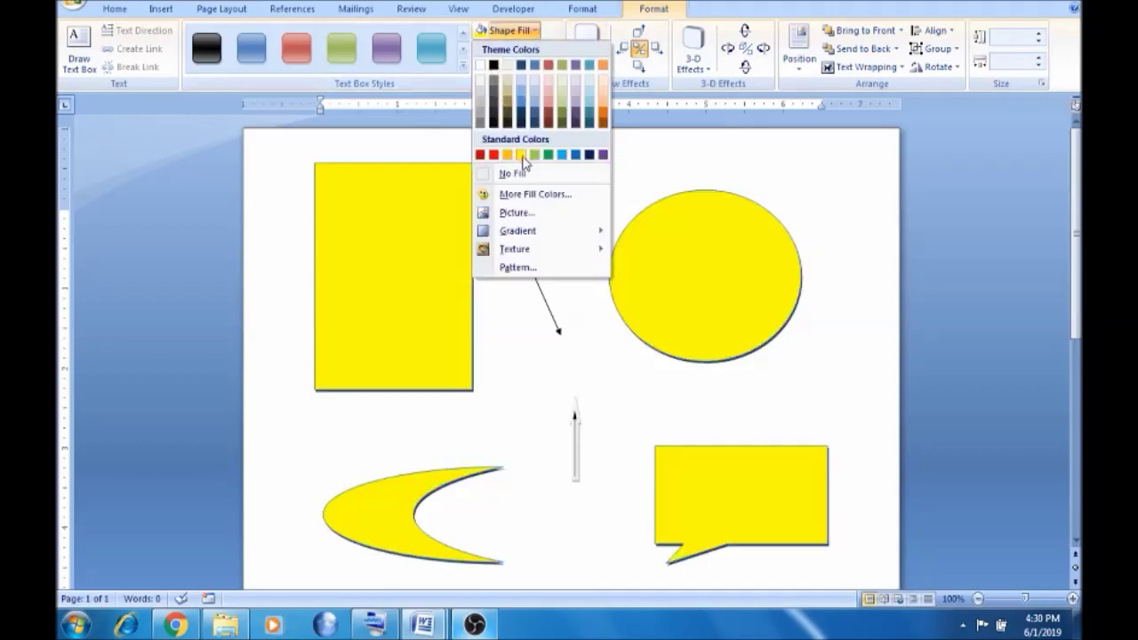
pyautogui.click(523, 155)
pyautogui.click(551, 50)
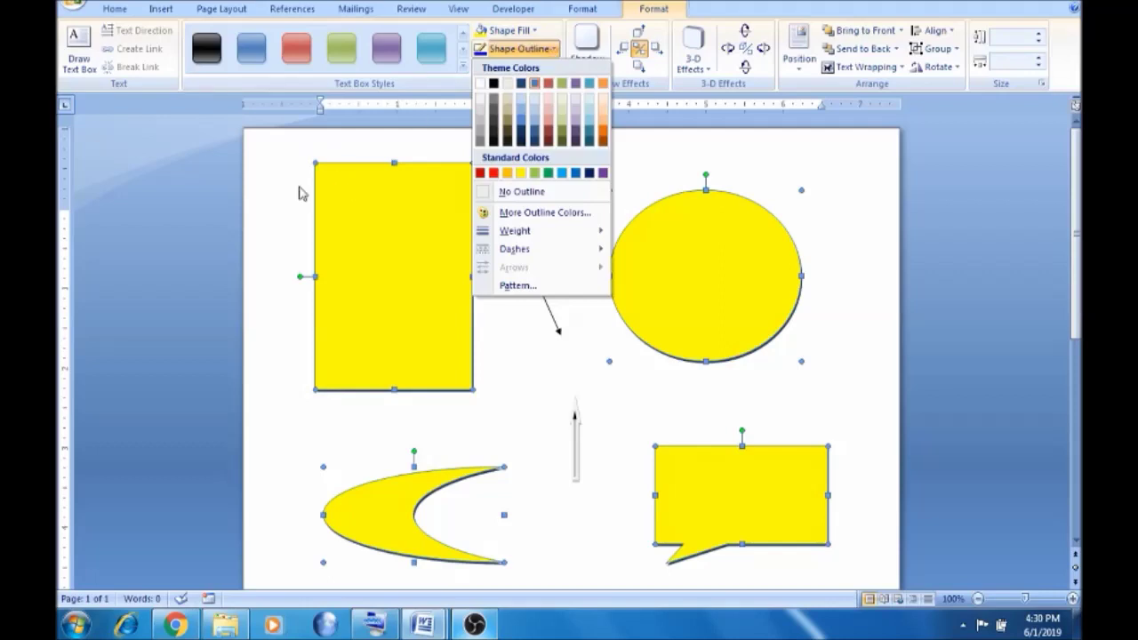
pyautogui.moveTo(484, 236)
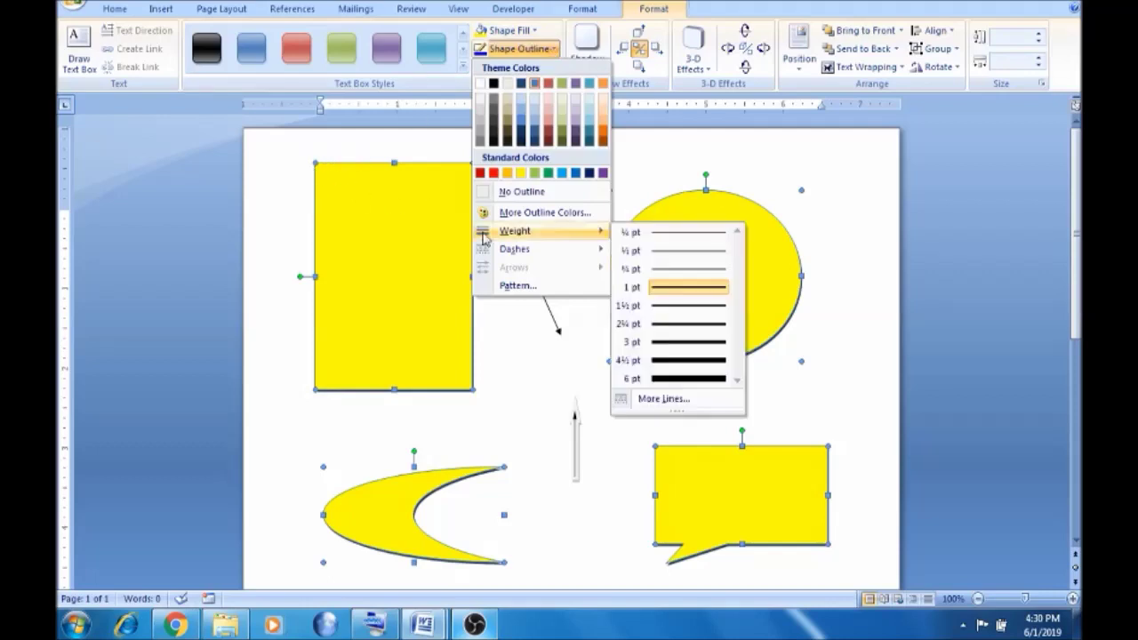
pyautogui.click(495, 91)
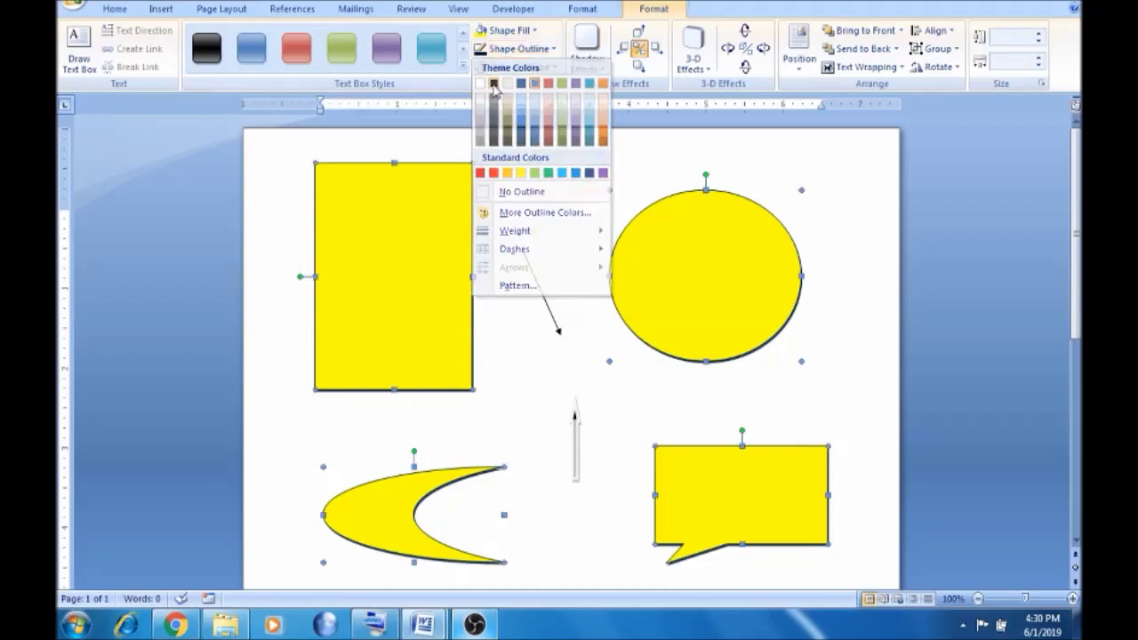
# - Set the outline of the four selected shapes to standard light blue and deselect them
pyautogui.click(554, 51)
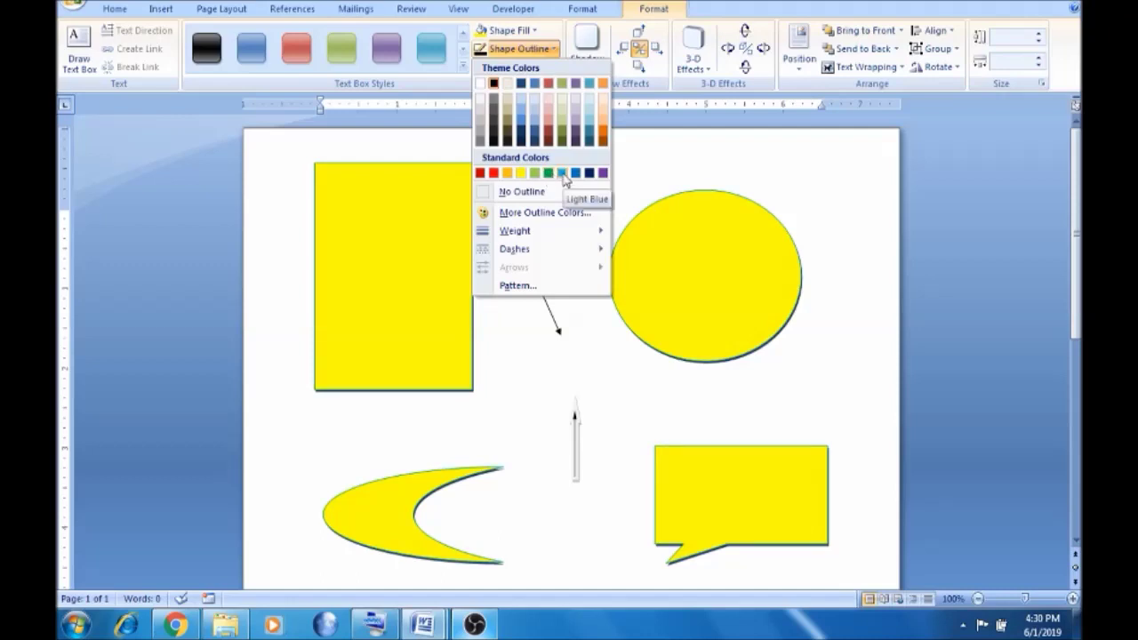
pyautogui.click(563, 174)
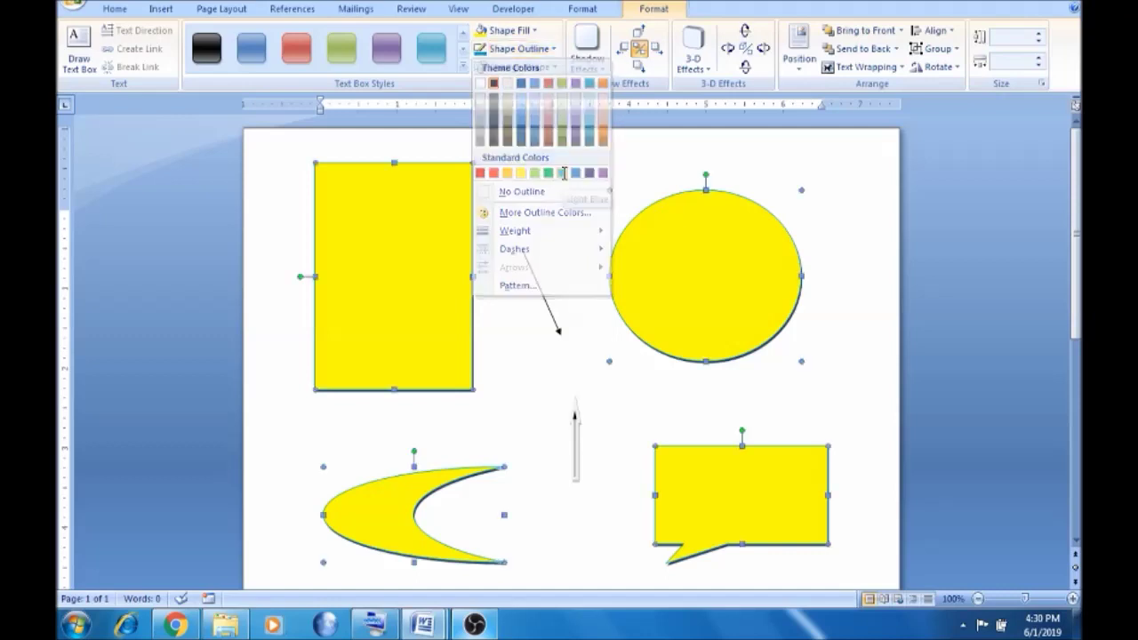
pyautogui.press('Escape')
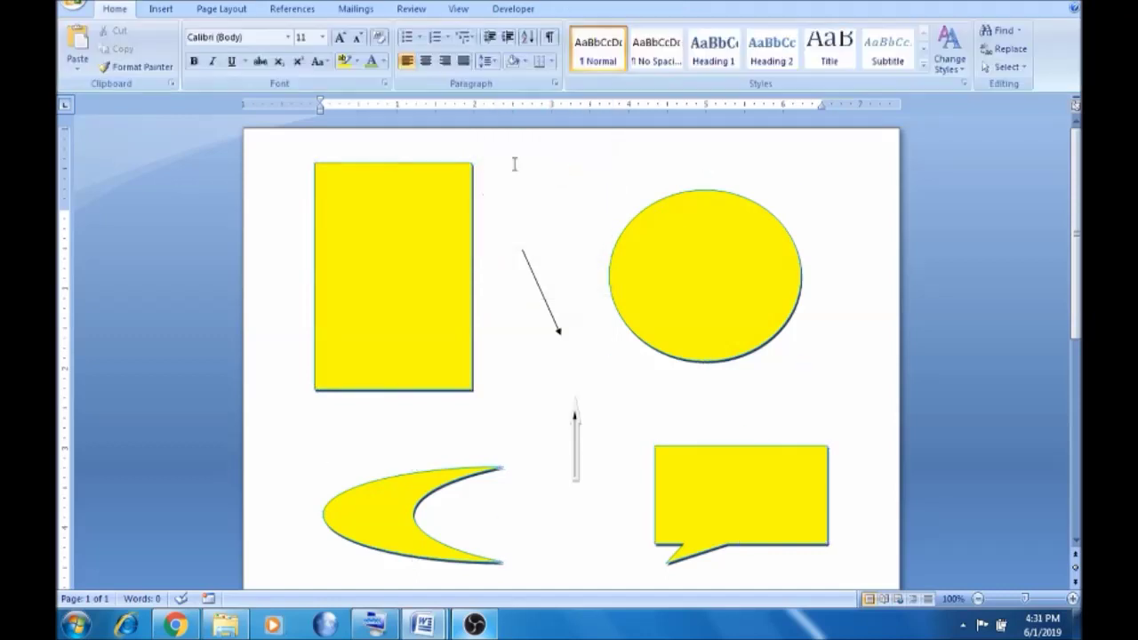
# - Select the yellow rectangle, oval, moon and callout together
pyautogui.click(466, 178)
pyautogui.keyDown('shift'); pyautogui.click(700, 283); pyautogui.keyUp('shift')
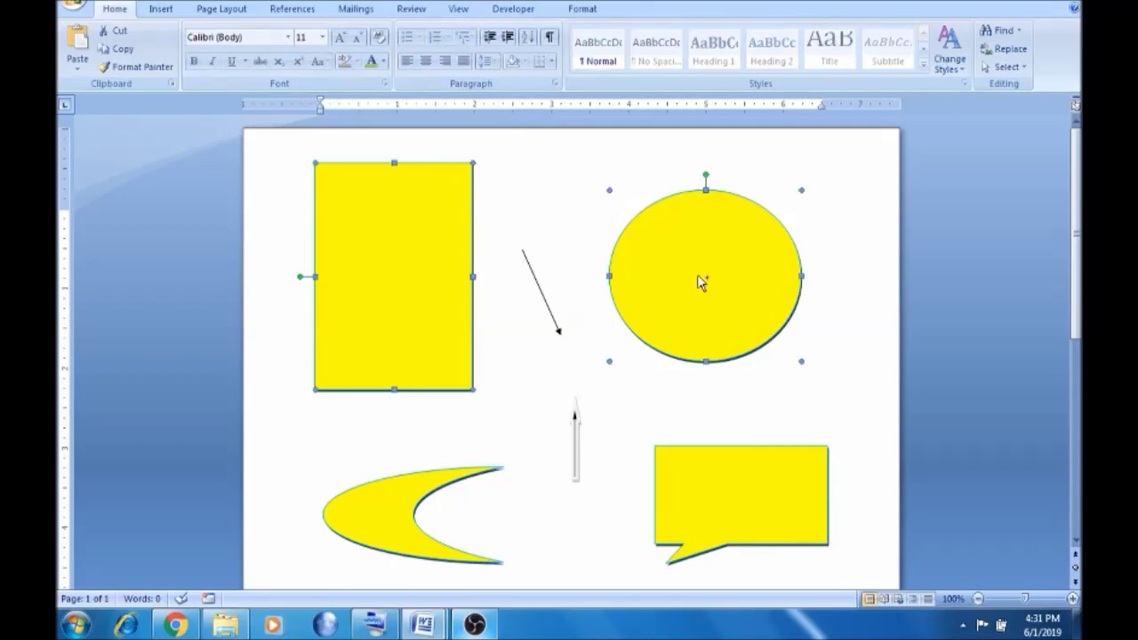
pyautogui.click(735, 487)
pyautogui.keyDown('shift'); pyautogui.click(396, 514); pyautogui.keyUp('shift')
pyautogui.keyDown('shift'); pyautogui.click(382, 267); pyautogui.keyUp('shift')
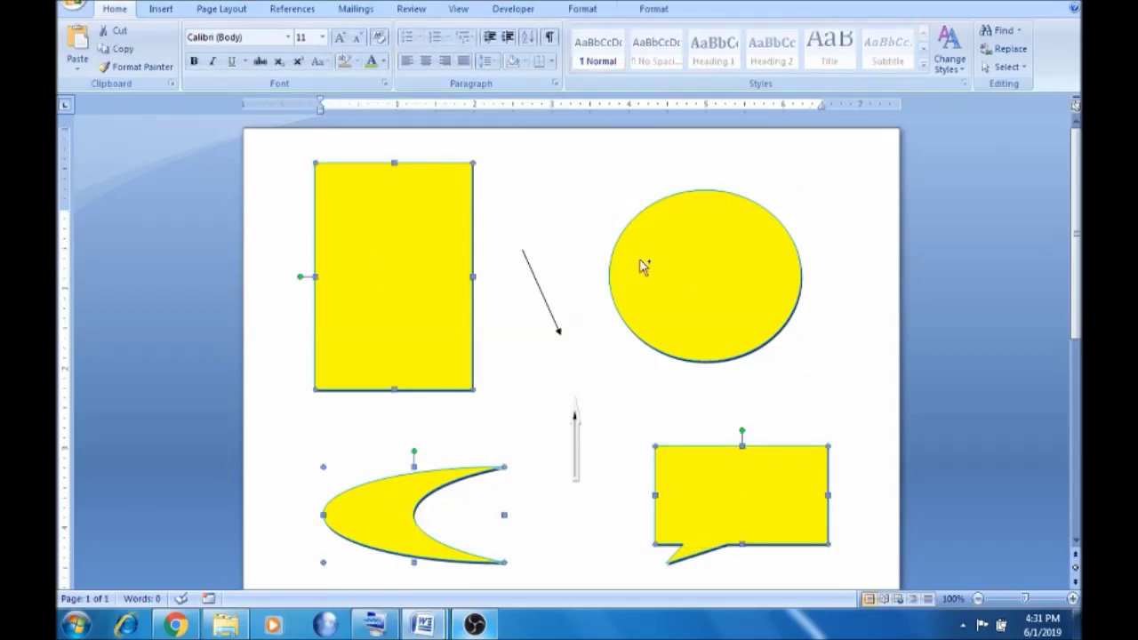
pyautogui.keyDown('shift'); pyautogui.click(703, 278); pyautogui.keyUp('shift')
# - Set the outline weight of the four selected shapes to 6 pt
pyautogui.click(650, 9)
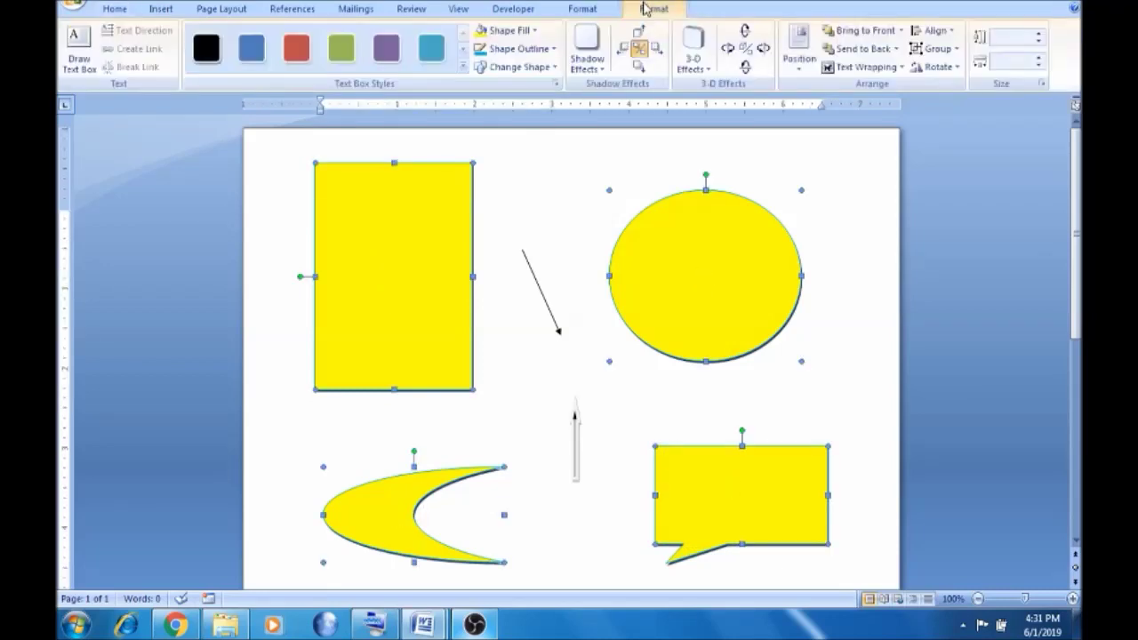
pyautogui.click(555, 50)
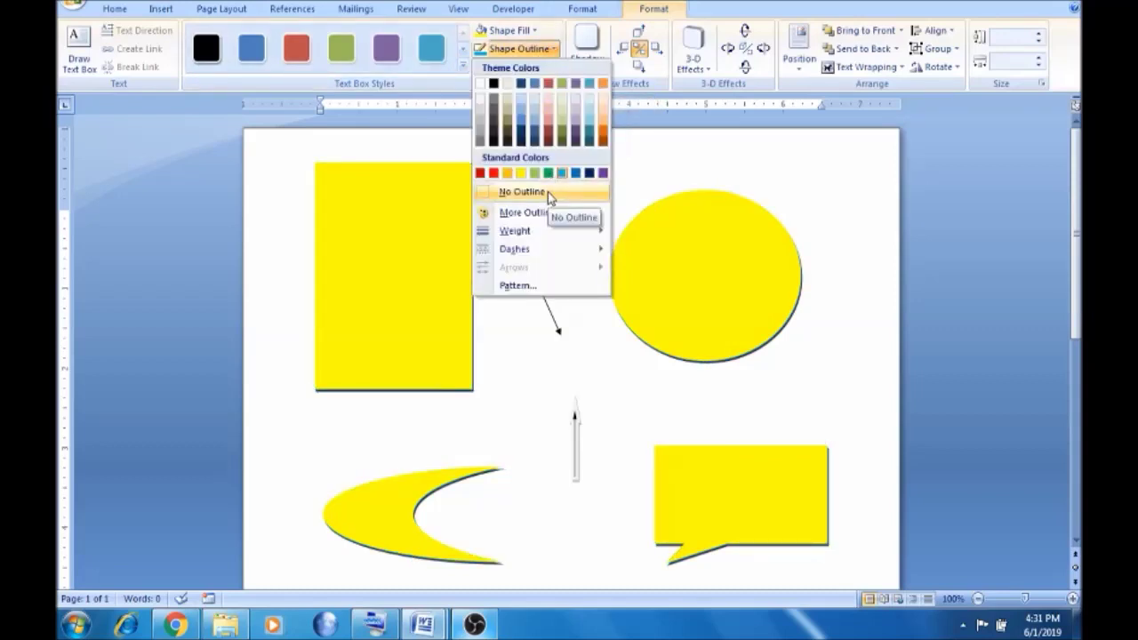
pyautogui.moveTo(545, 234)
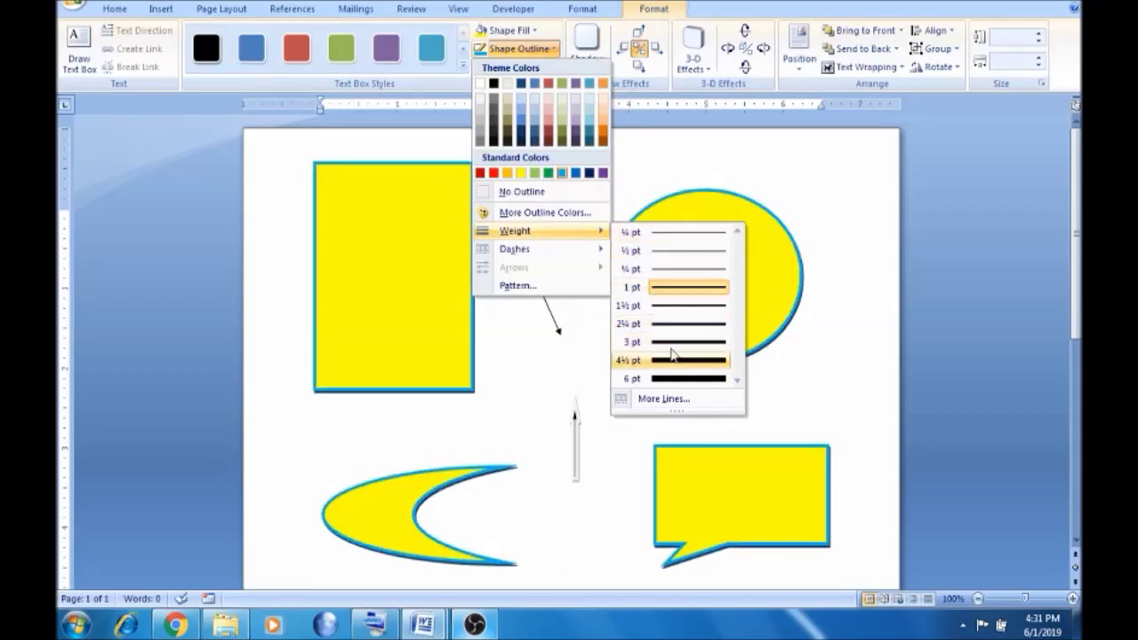
pyautogui.click(675, 381)
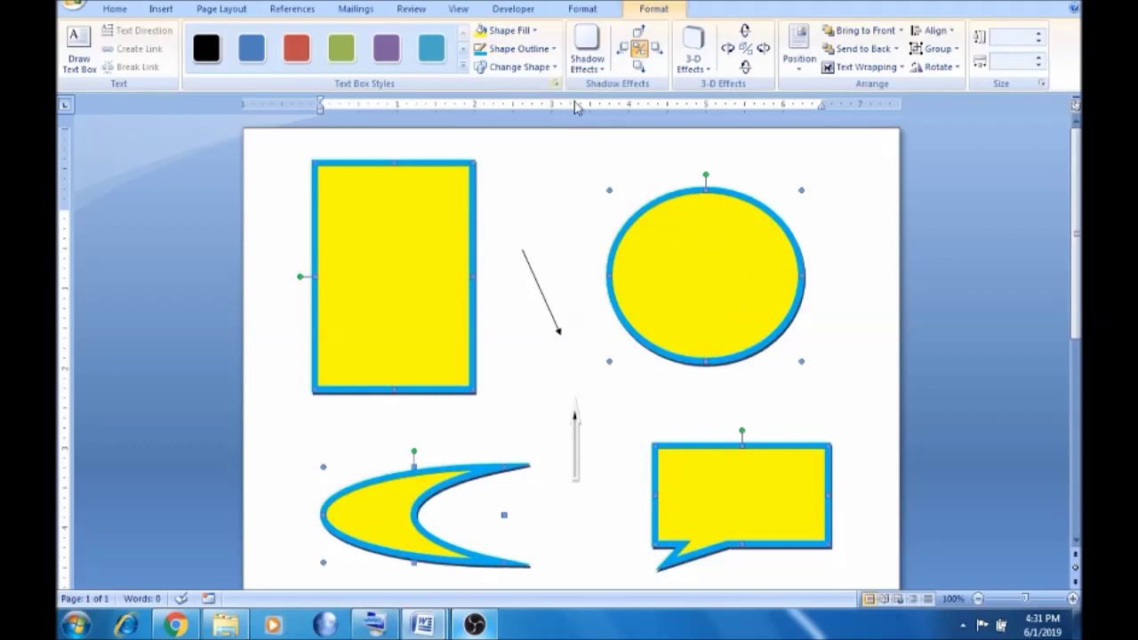
pyautogui.click(556, 49)
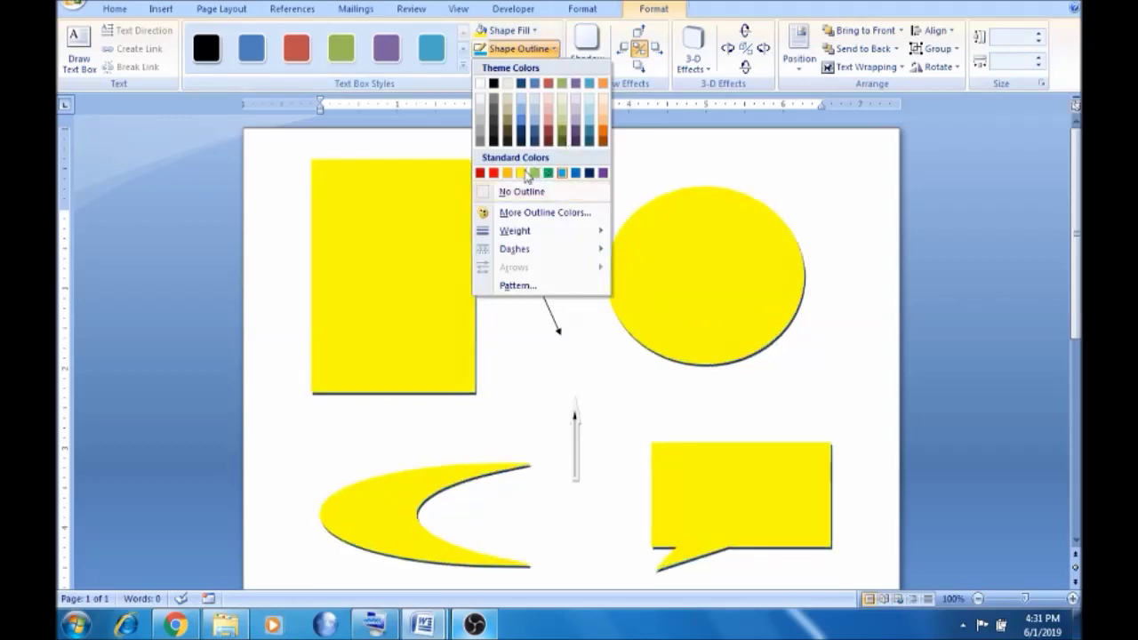
pyautogui.moveTo(549, 255)
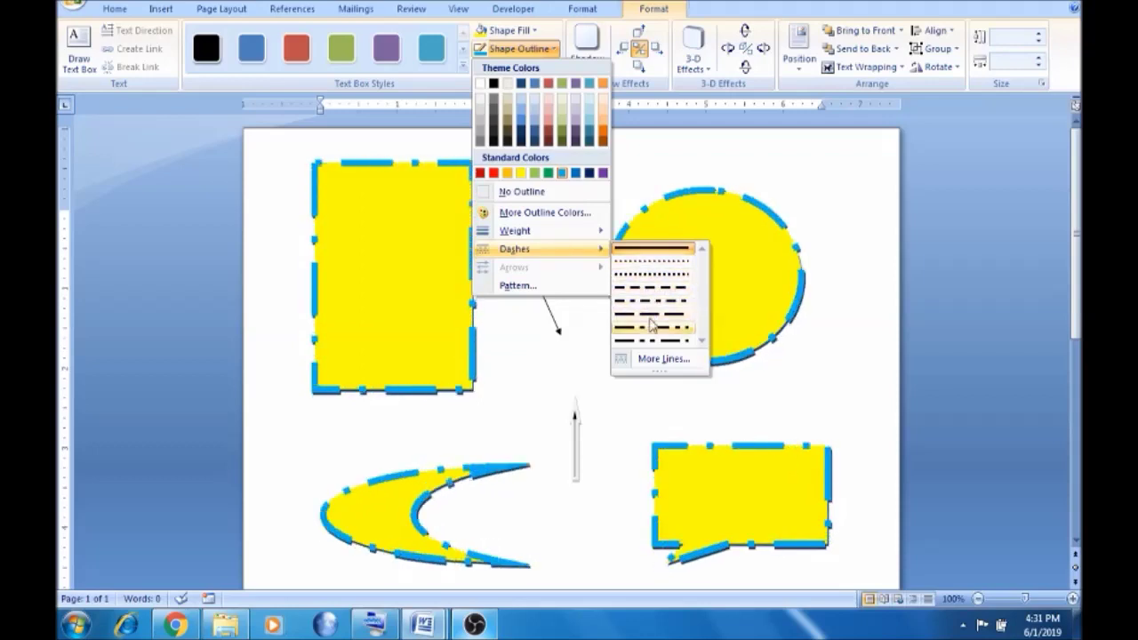
pyautogui.click(654, 358)
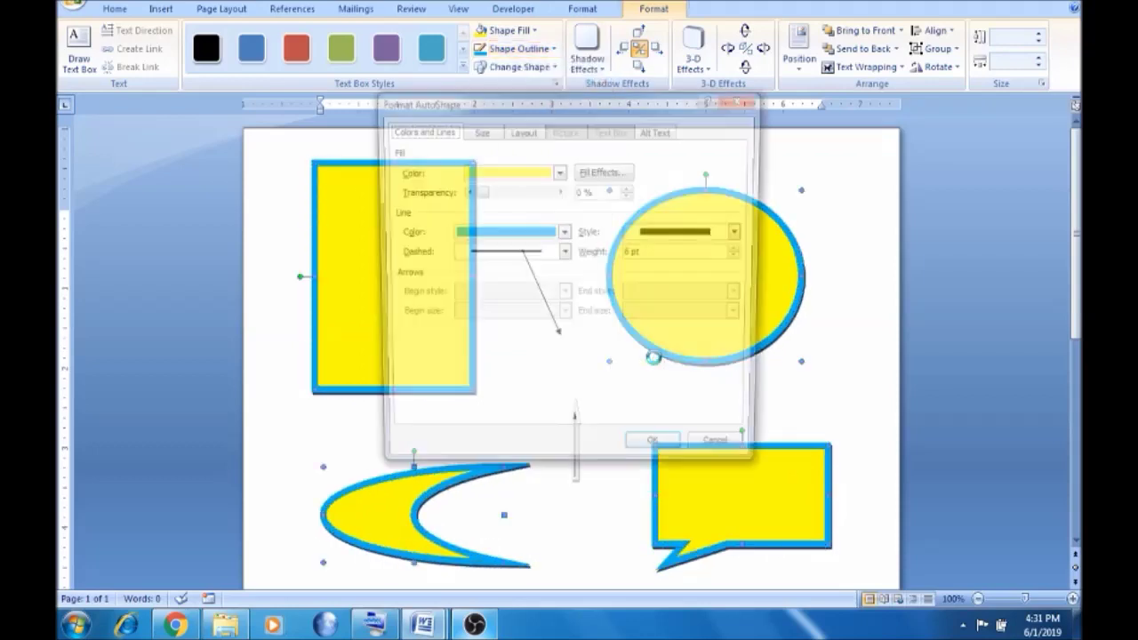
pyautogui.click(559, 172)
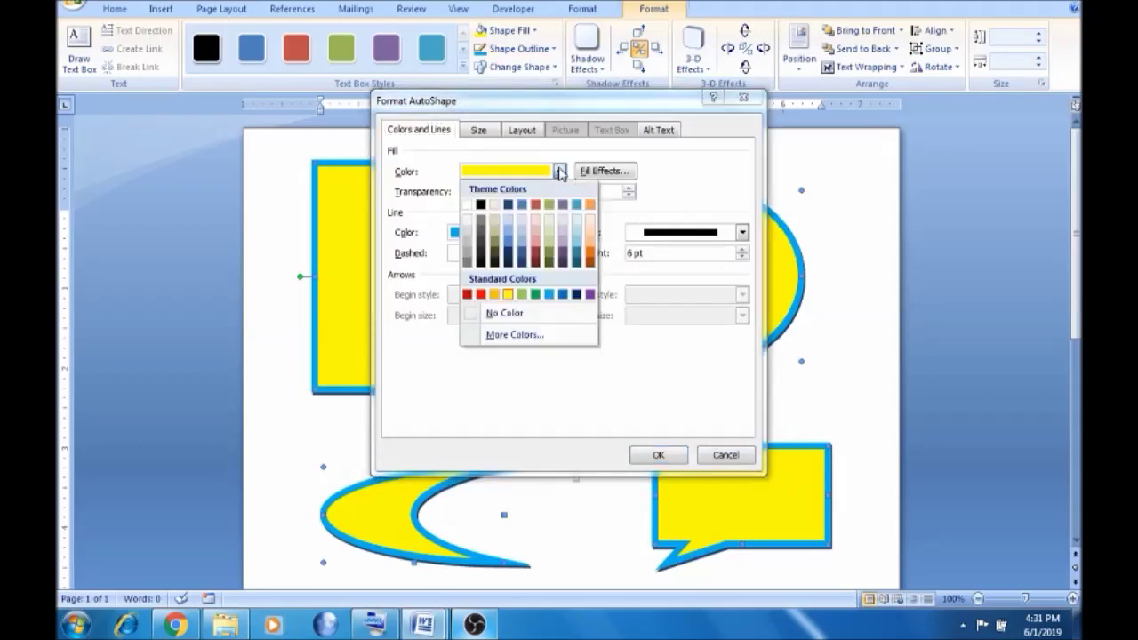
pyautogui.click(560, 172)
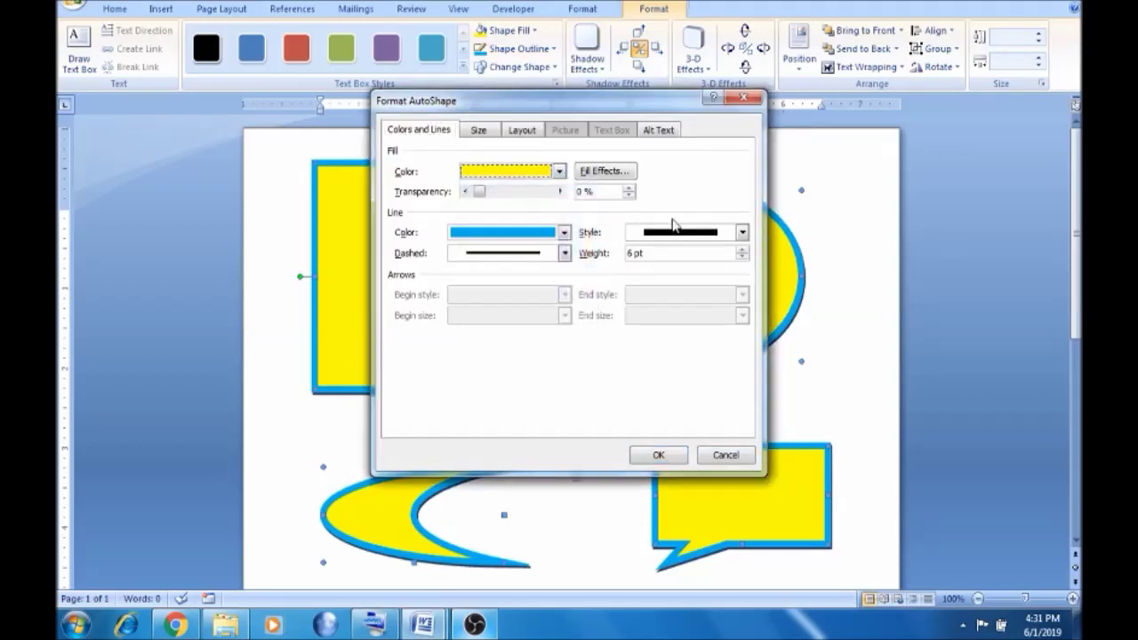
pyautogui.press('Return')
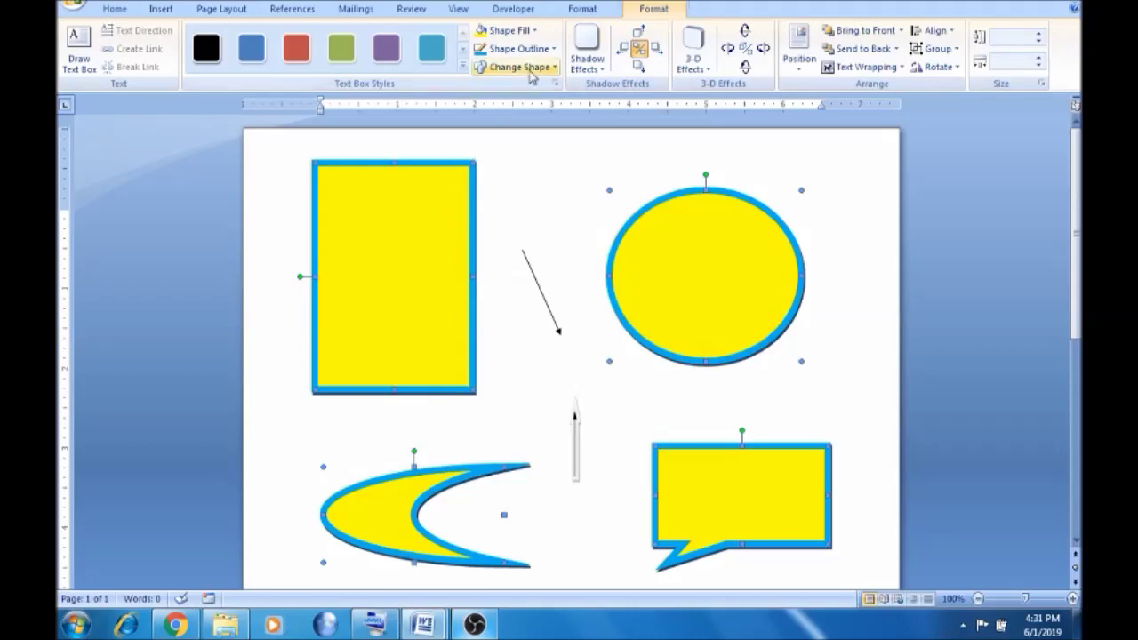
# - Apply a diagonal-stripe line pattern with a light blue foreground and white background to the outlines of the four selected shapes
pyautogui.click(555, 50)
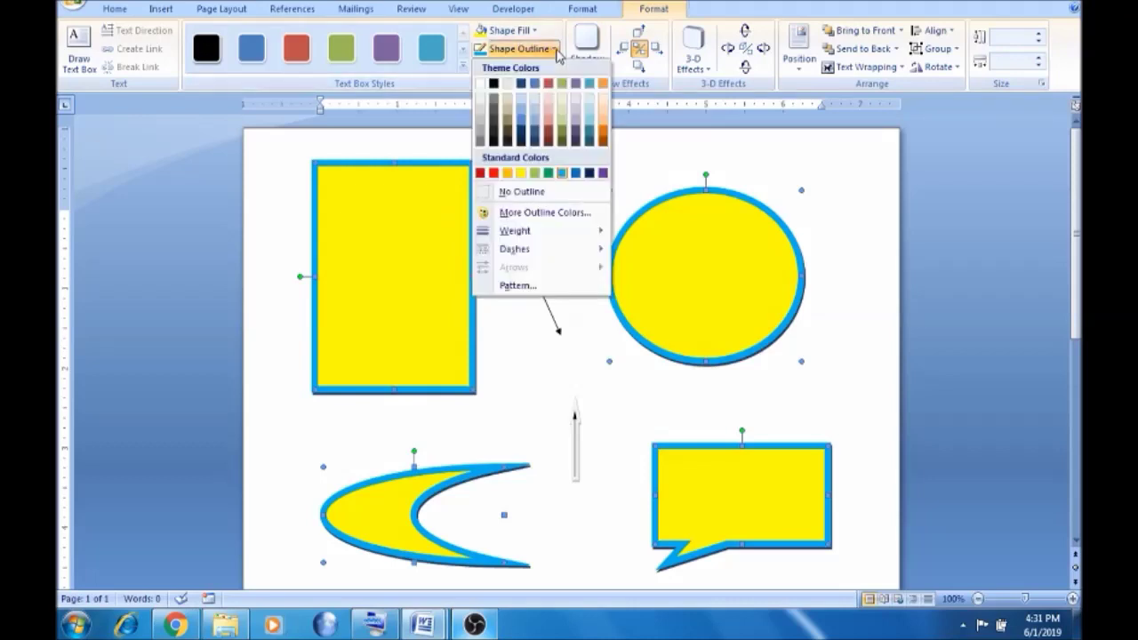
pyautogui.click(533, 286)
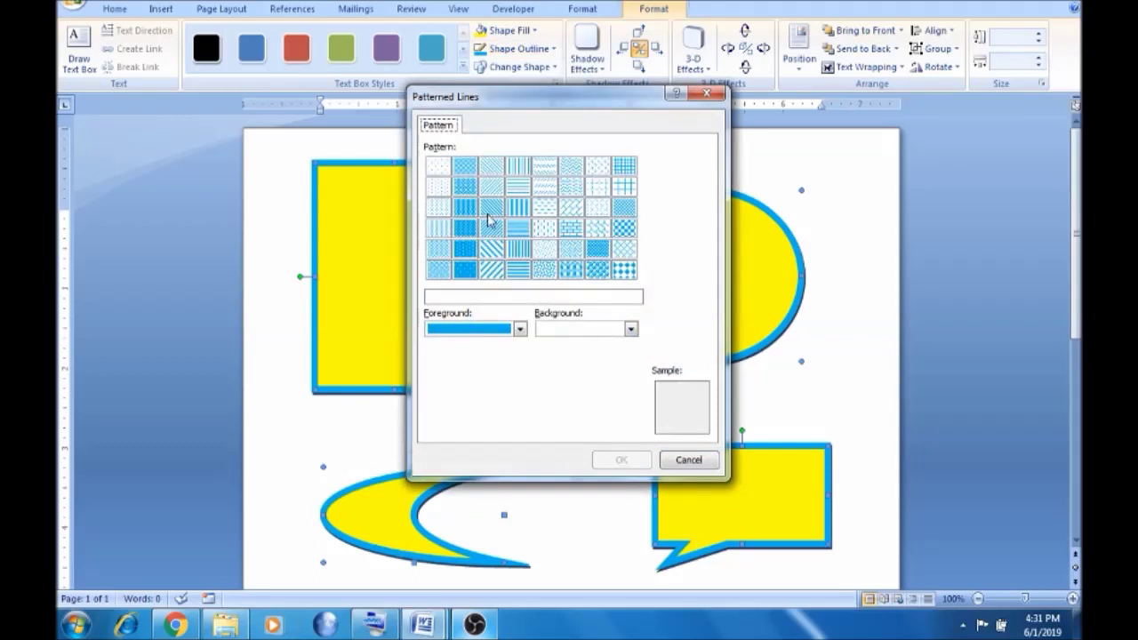
pyautogui.click(488, 218)
pyautogui.click(622, 460)
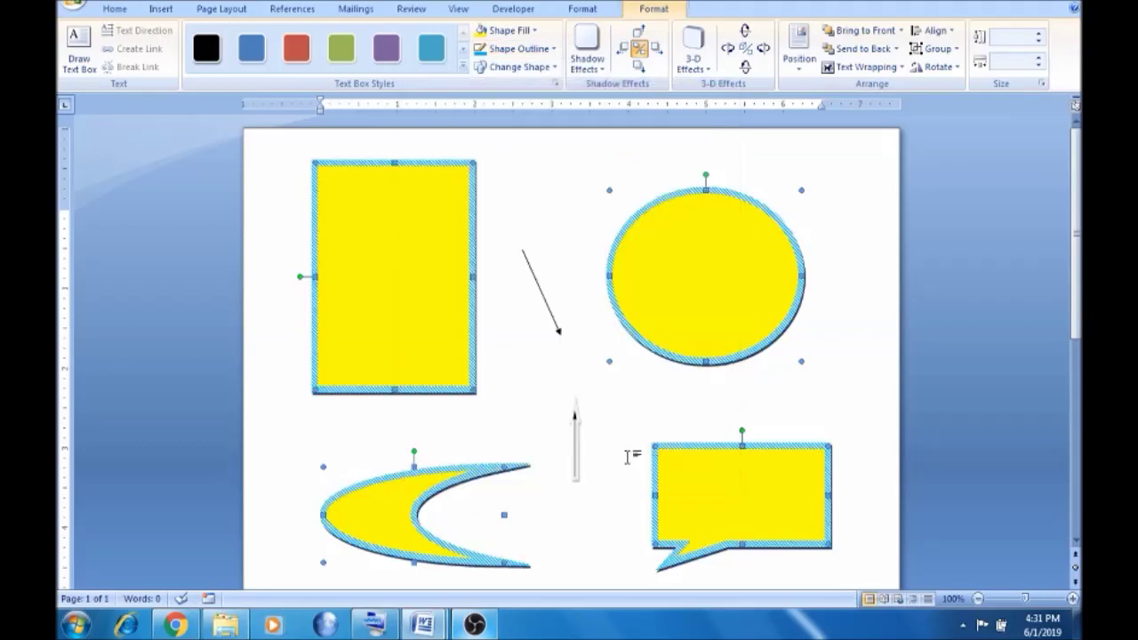
# - Try changing the four selected shapes to parallelograms and undo the change
pyautogui.click(555, 67)
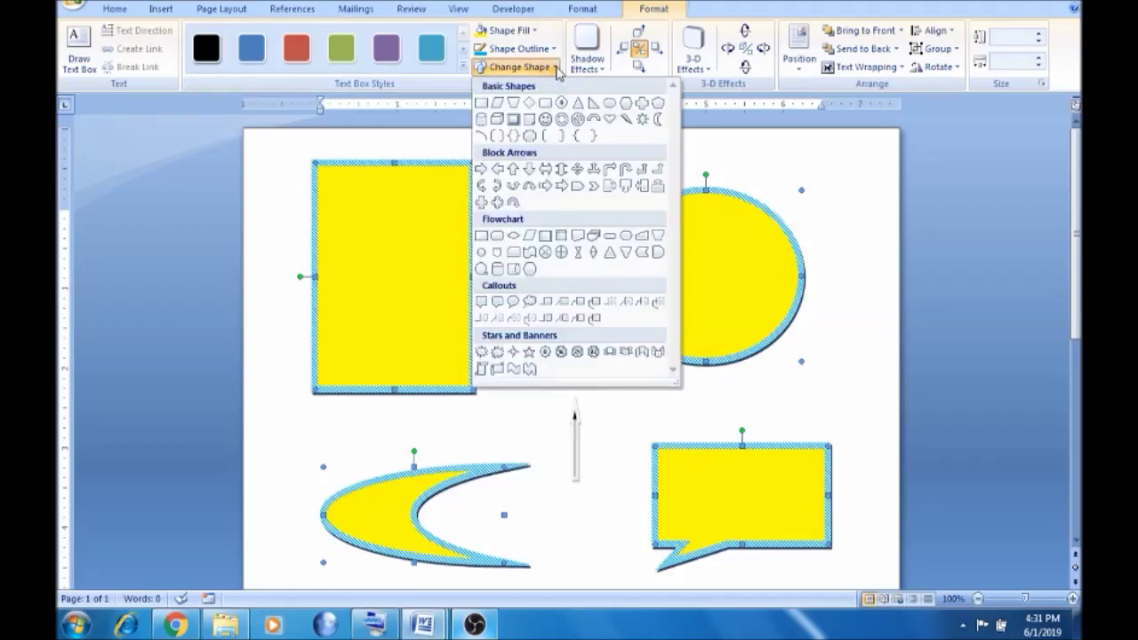
pyautogui.click(496, 105)
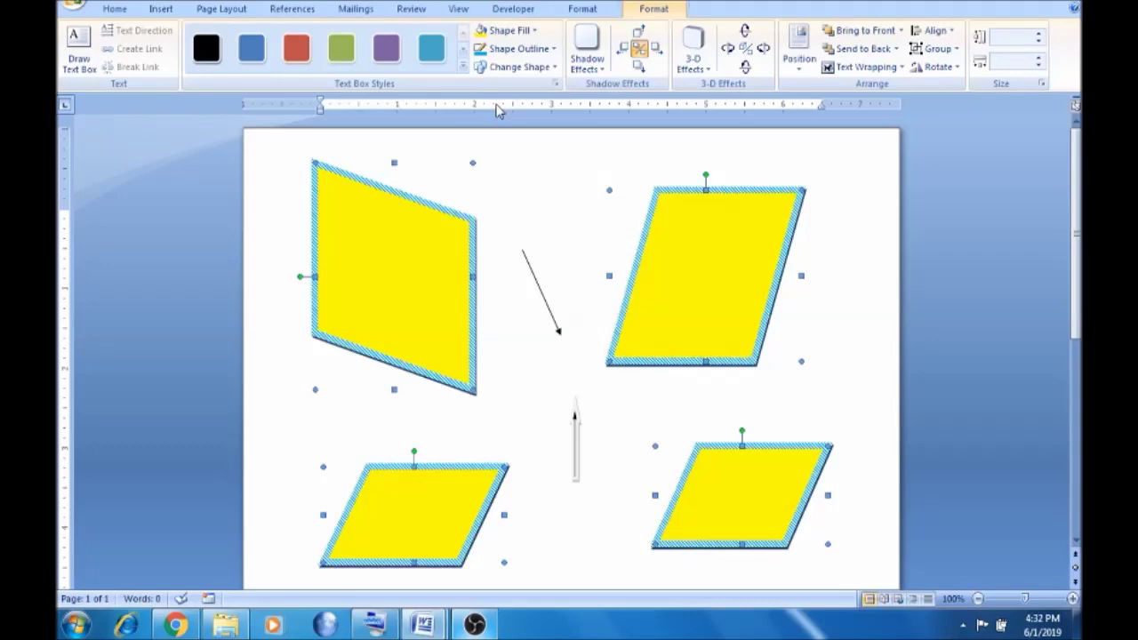
pyautogui.hotkey('ctrl', 'z')
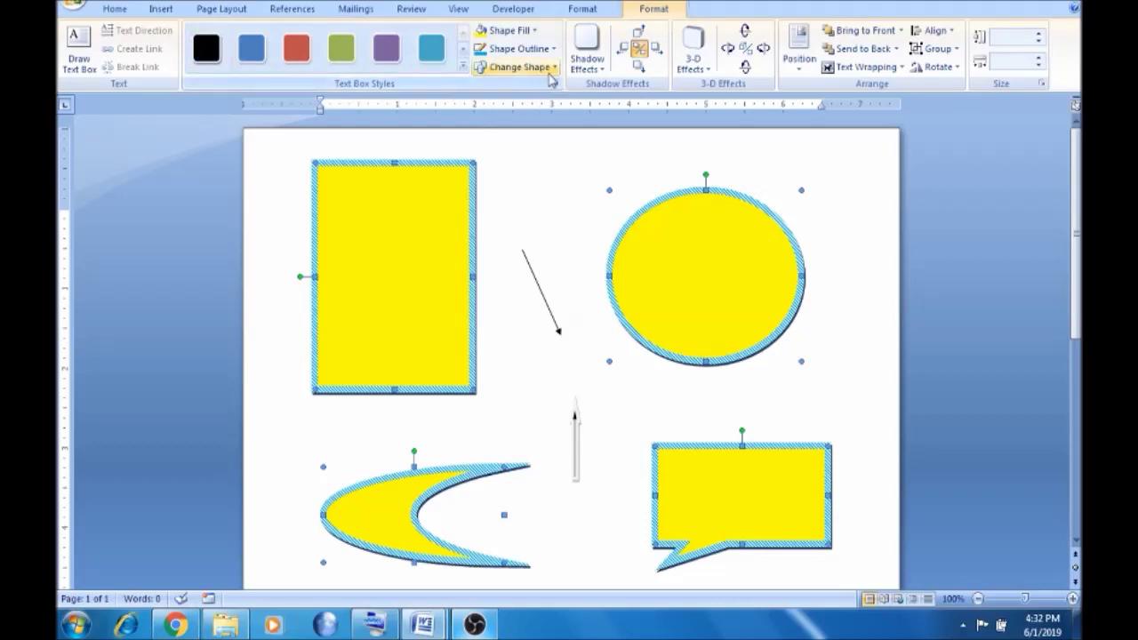
# - Set the shadow color of the four selected shapes to standard blue
pyautogui.click(600, 78)
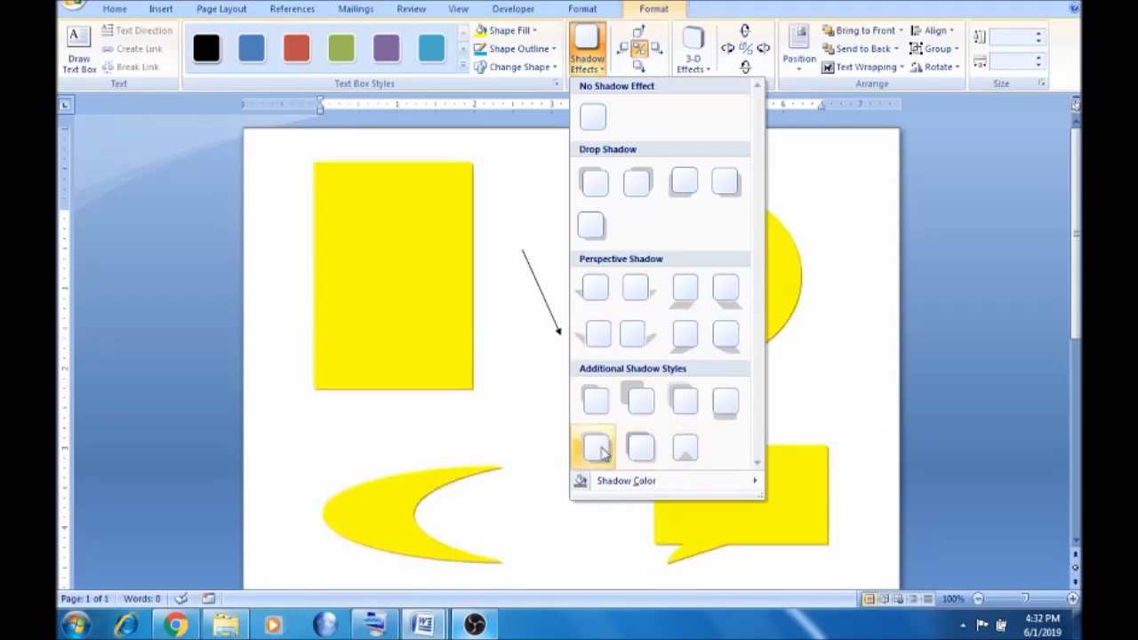
pyautogui.moveTo(611, 488)
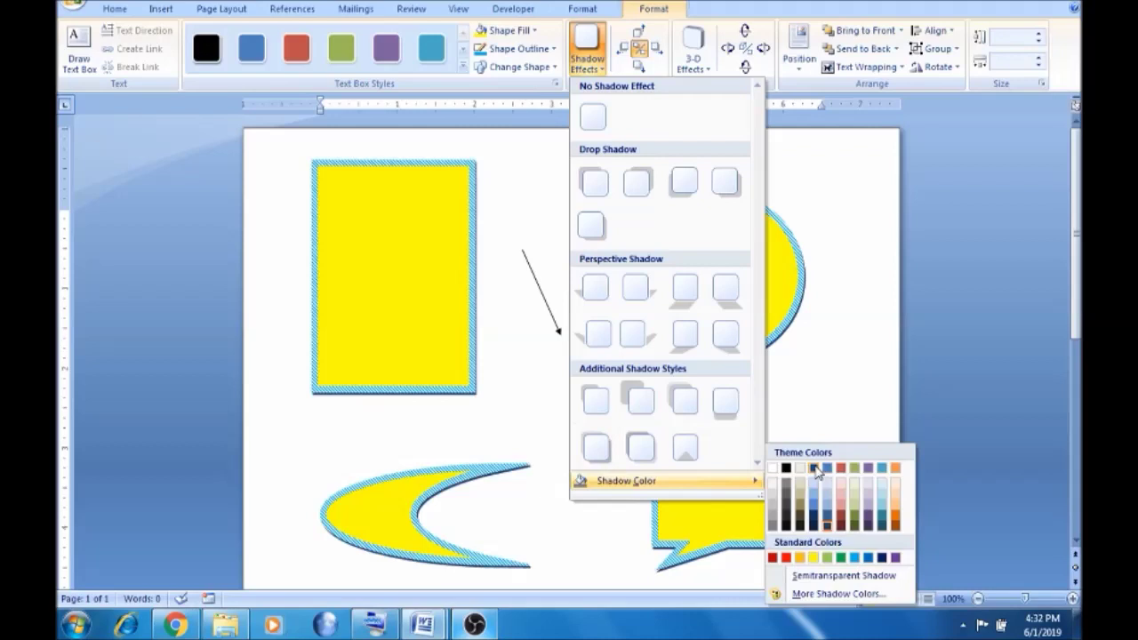
pyautogui.click(876, 563)
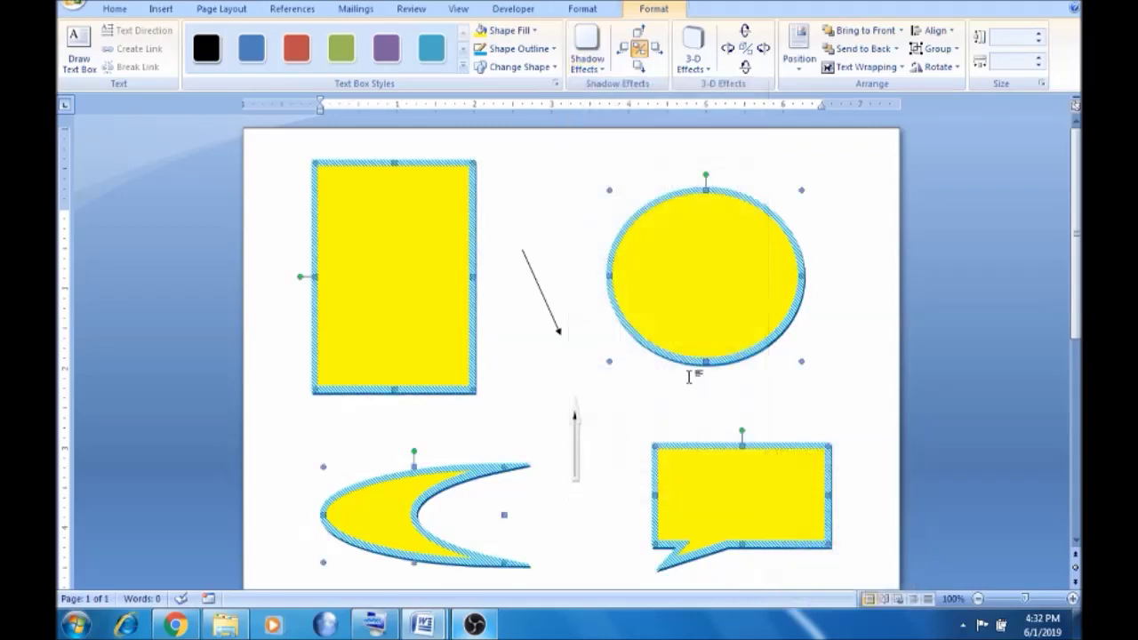
# - Preview the perspective shadow styles on the four selected shapes without applying one, and toggle their shadow off and back on
pyautogui.click(596, 70)
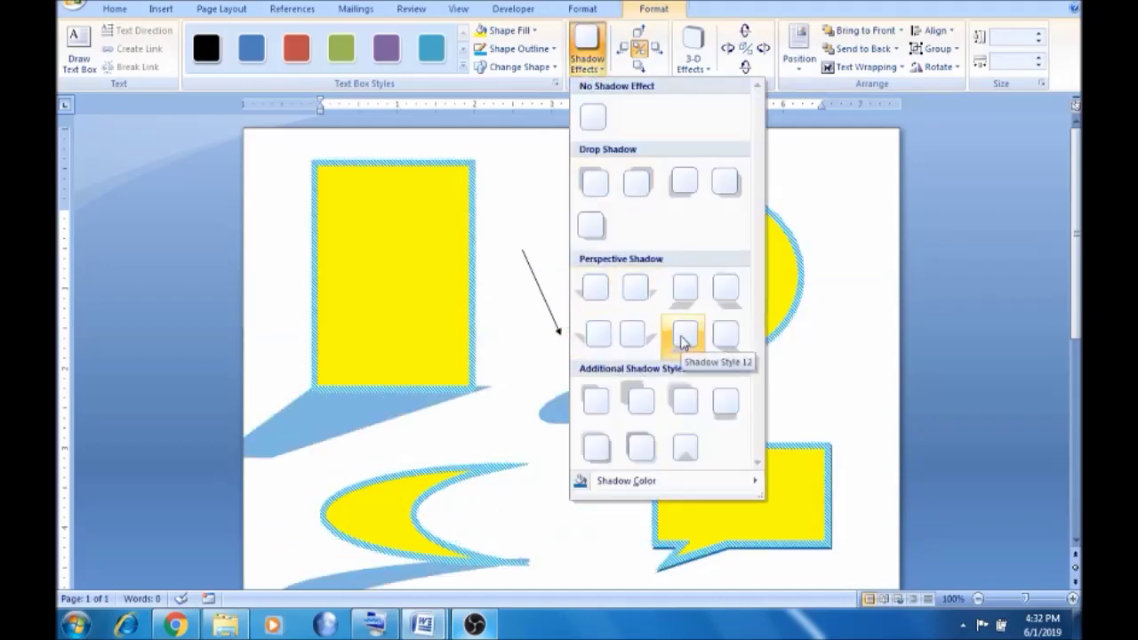
pyautogui.click(857, 193)
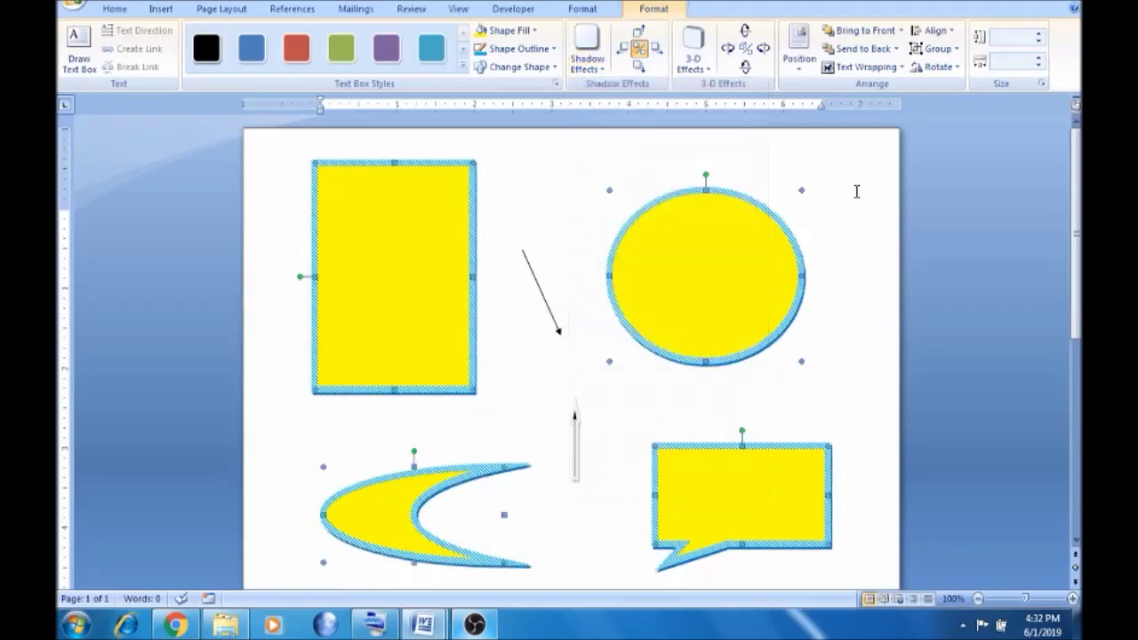
pyautogui.click(641, 51)
pyautogui.click(641, 51)
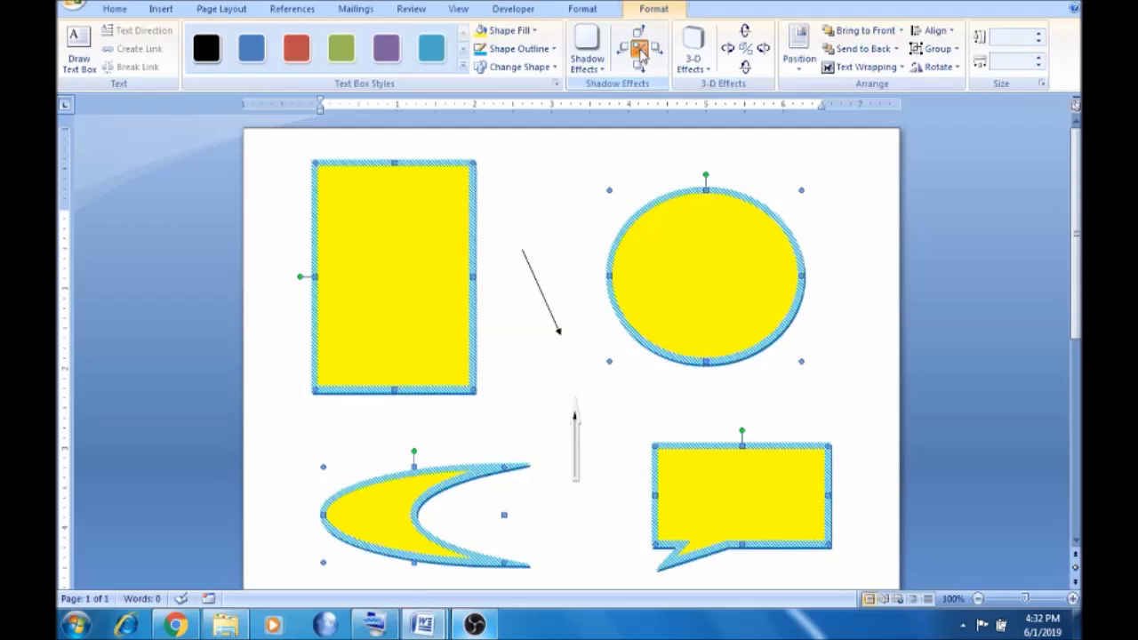
# - Give the four selected shapes a 3-D effect with standard red as the 3-D color
pyautogui.click(696, 63)
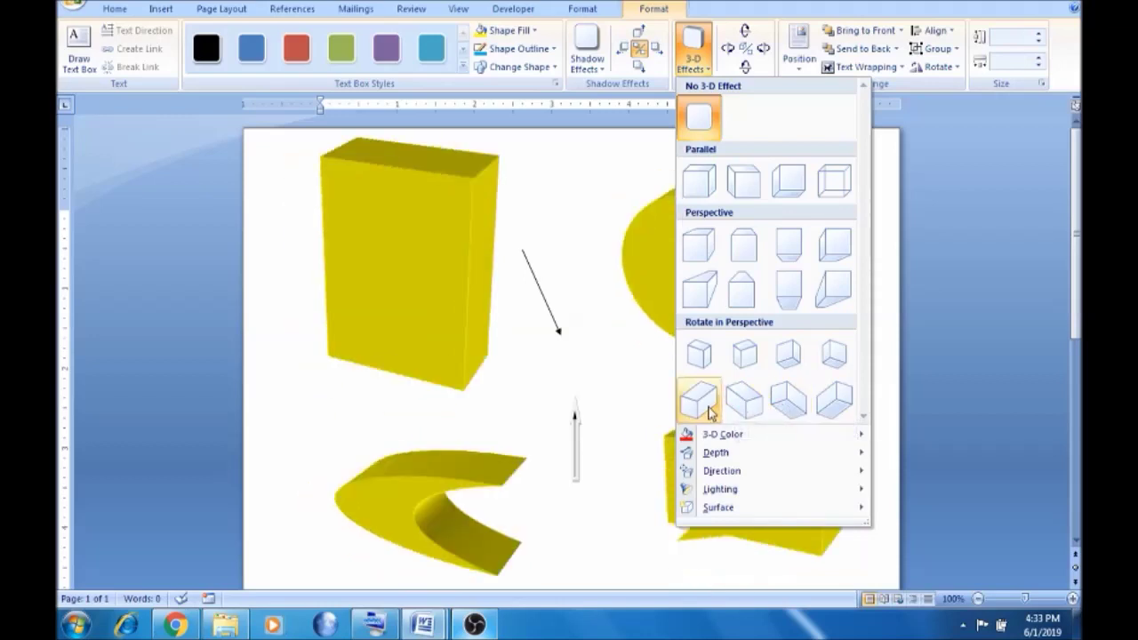
pyautogui.moveTo(722, 436)
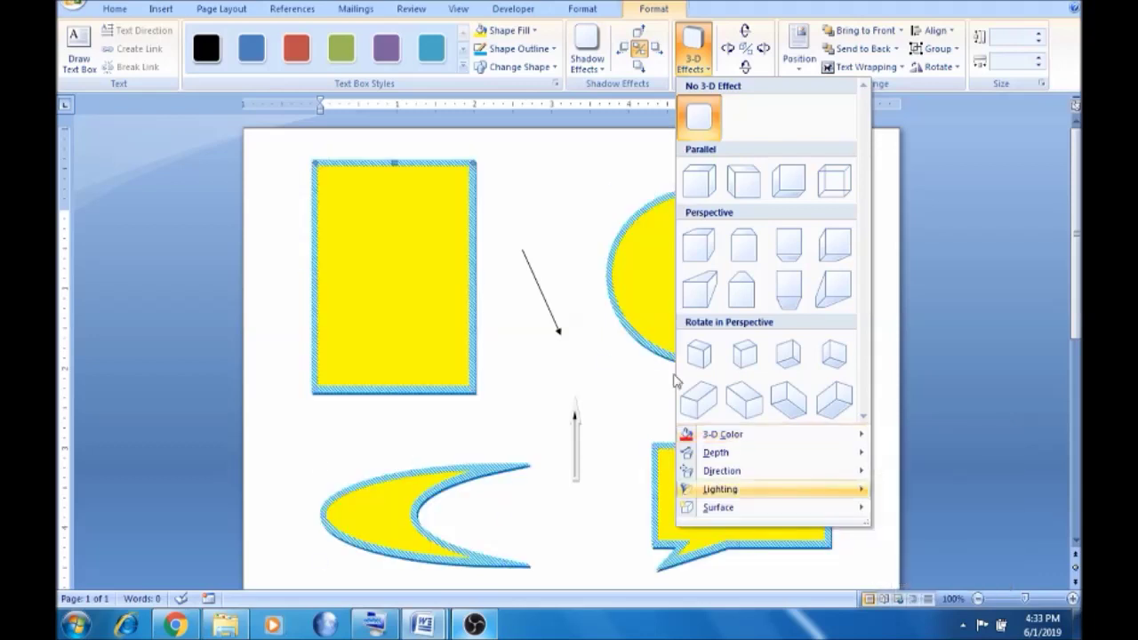
pyautogui.moveTo(822, 438)
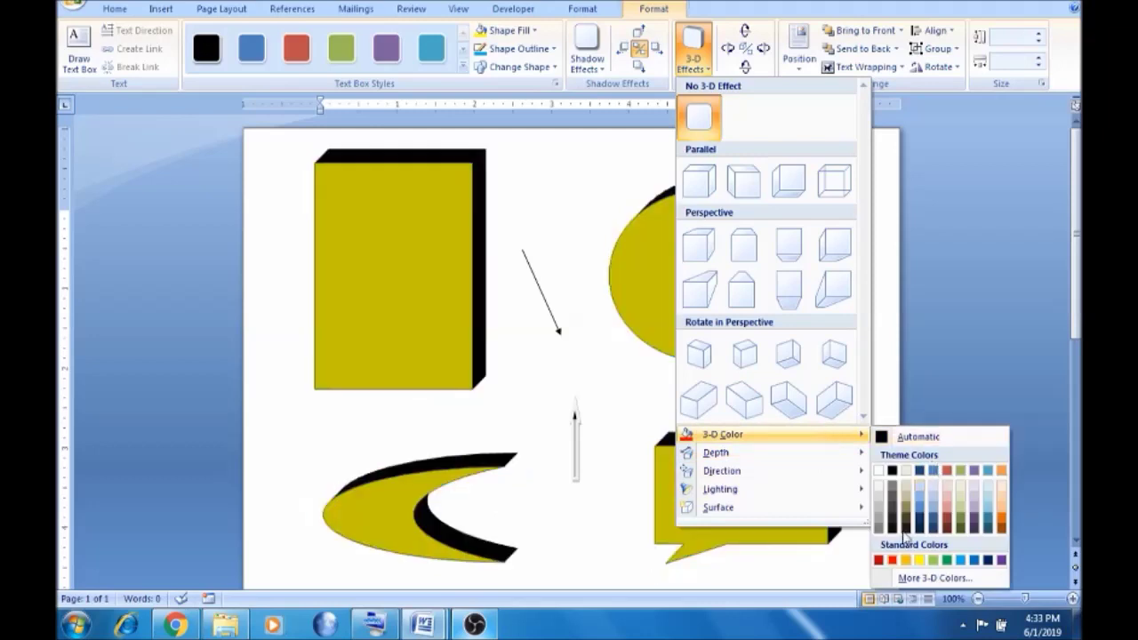
pyautogui.click(893, 561)
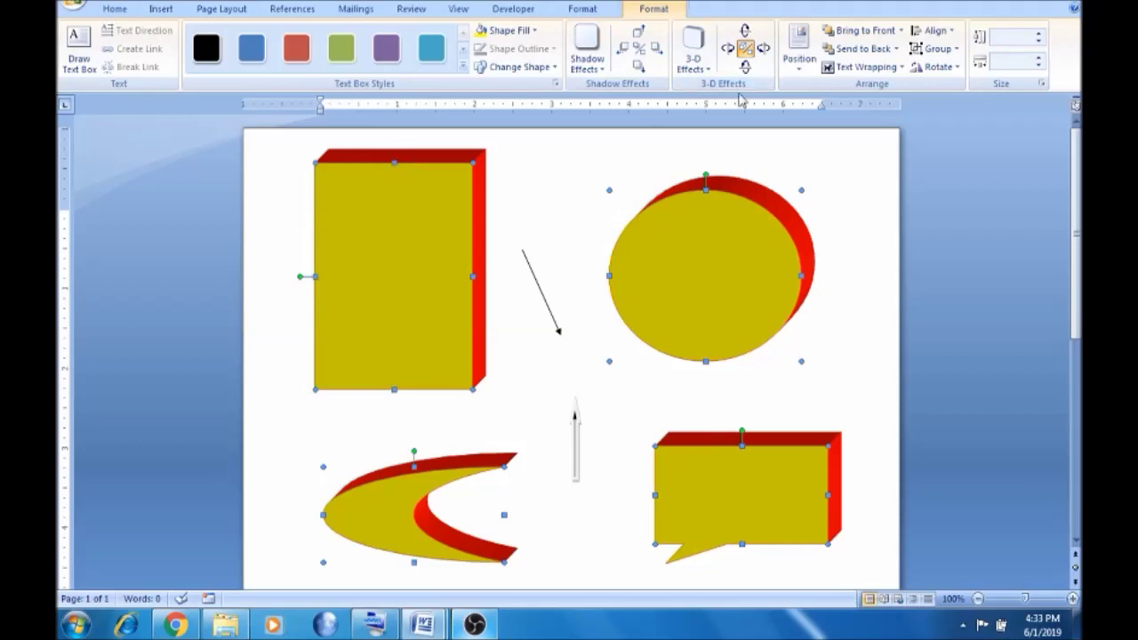
# - Set the 3-D depth of the four selected shapes to 144 pt and deselect them
pyautogui.click(710, 77)
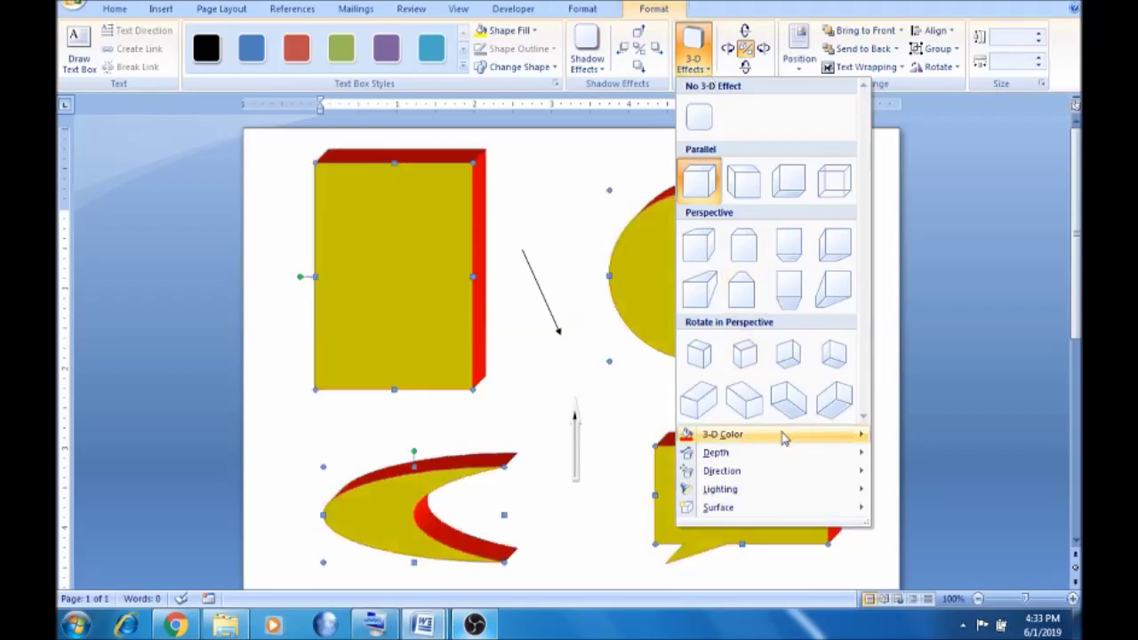
pyautogui.moveTo(782, 459)
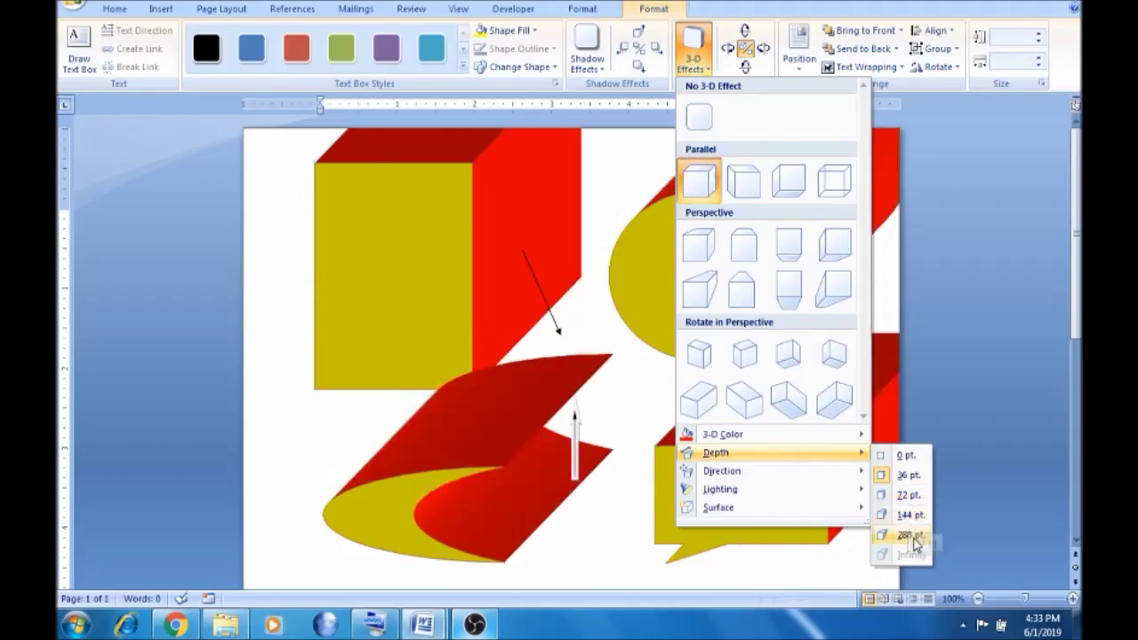
pyautogui.click(907, 524)
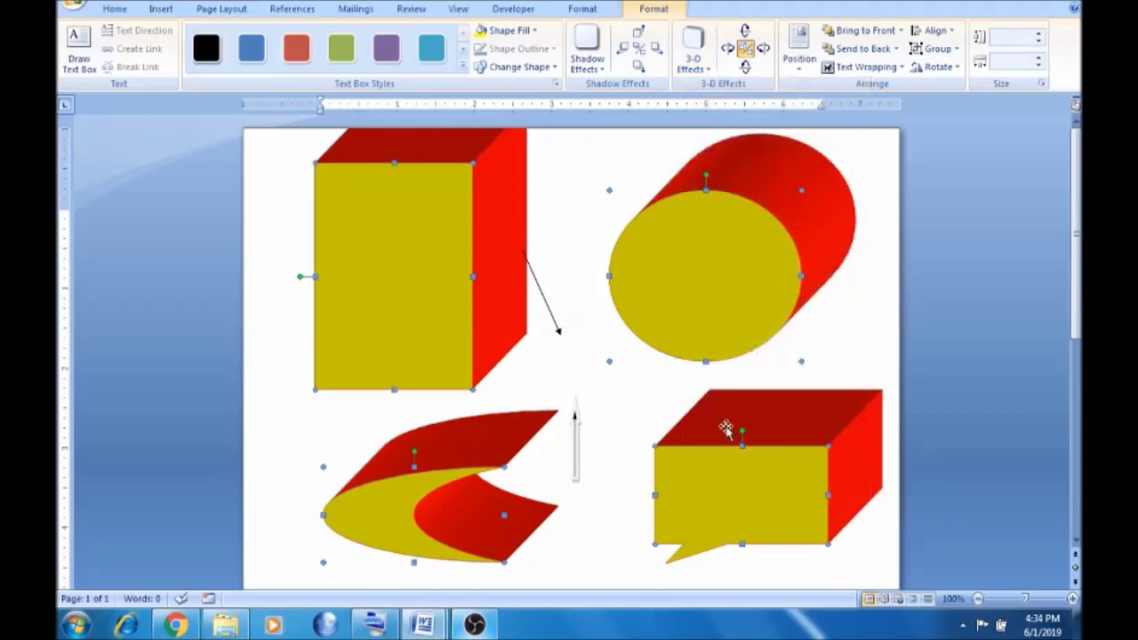
pyautogui.click(612, 396)
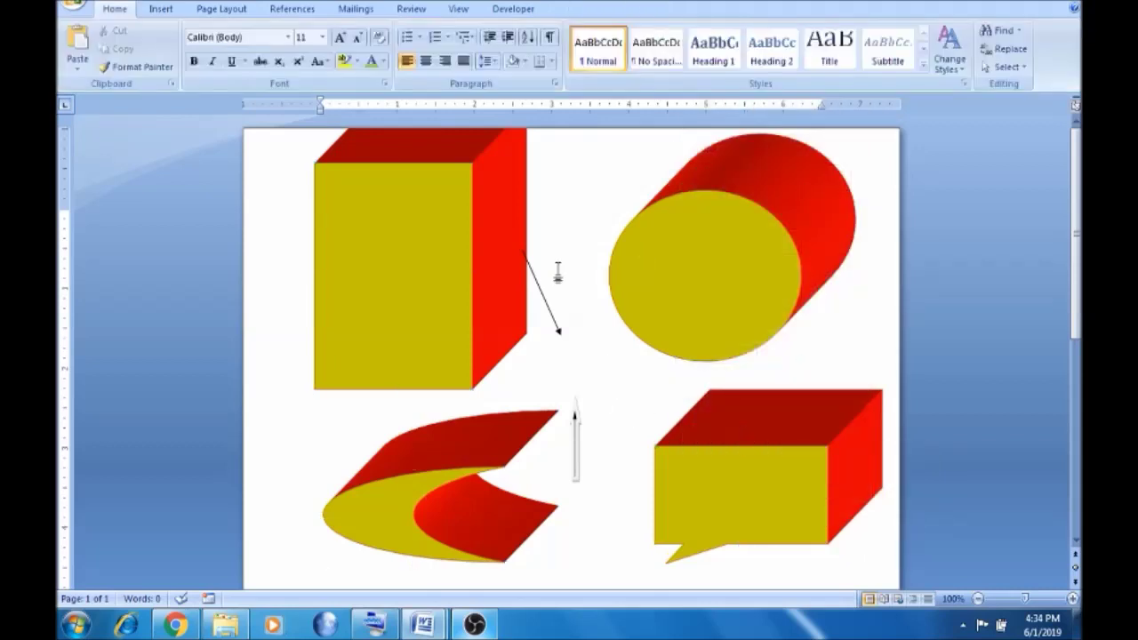
# - Select the 3-D rectangle, bring up the shape formatting options, and select the 3-D oval instead
pyautogui.click(430, 258)
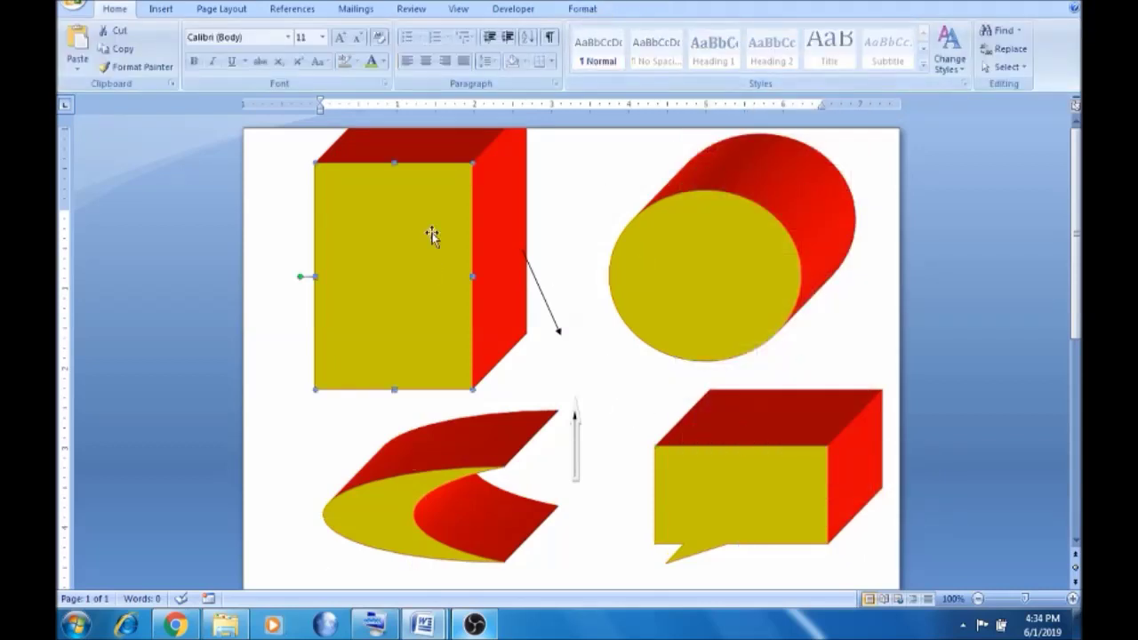
pyautogui.click(583, 8)
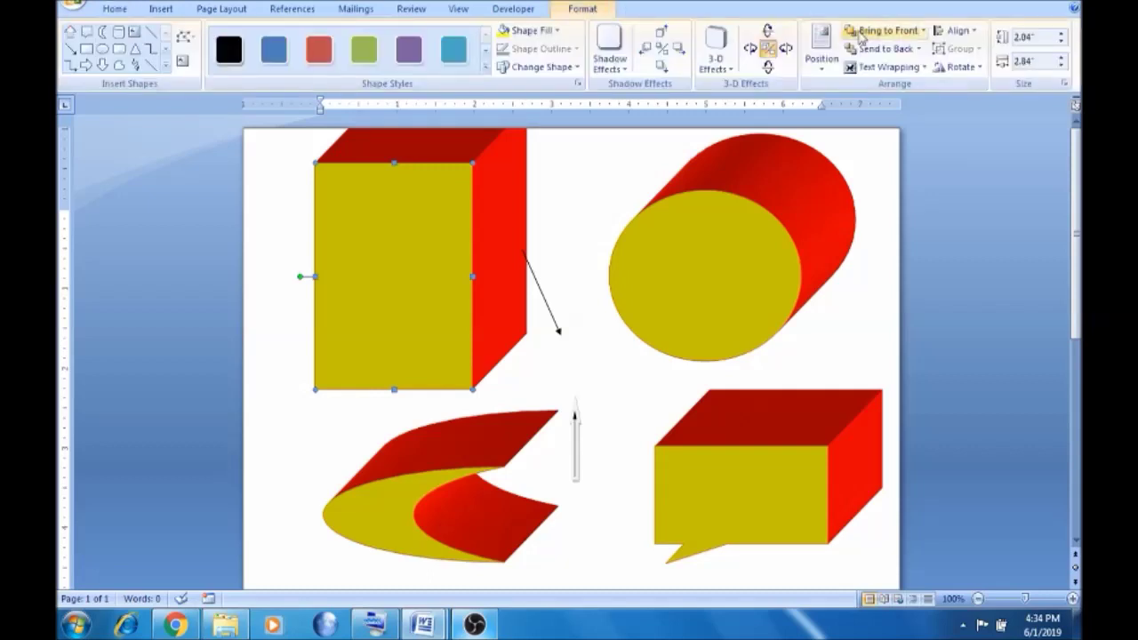
pyautogui.click(697, 221)
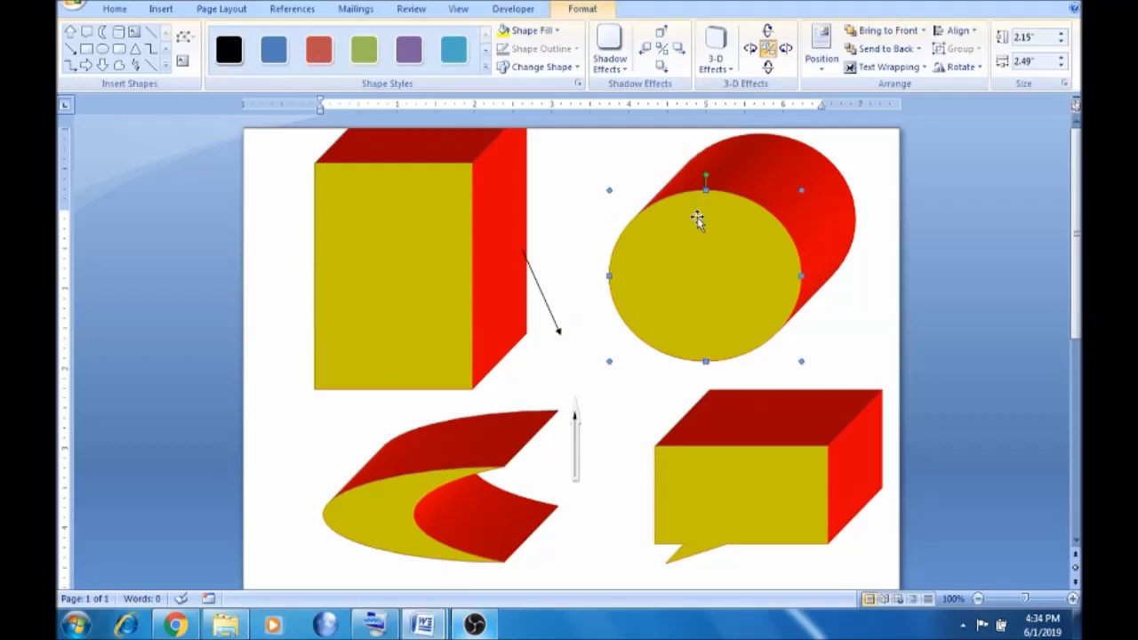